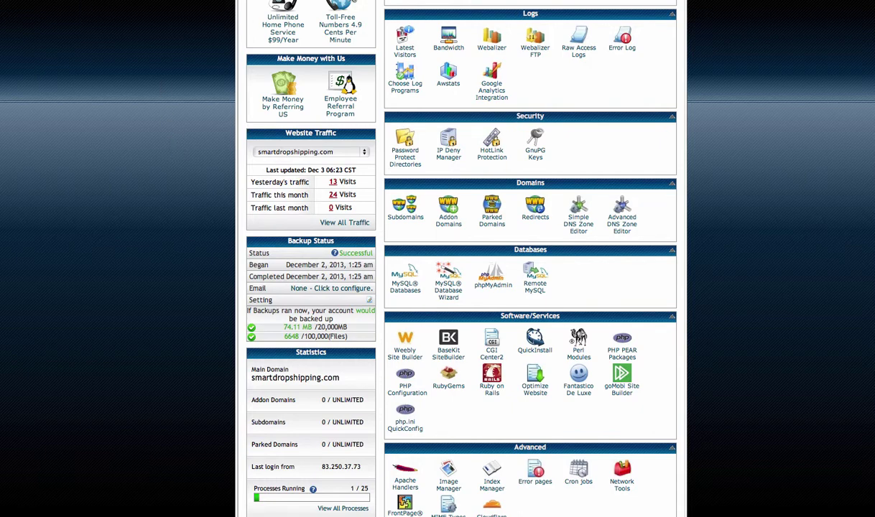
View the domain registrar's home page and HostGator's web hosting plans page
click(79, 2)
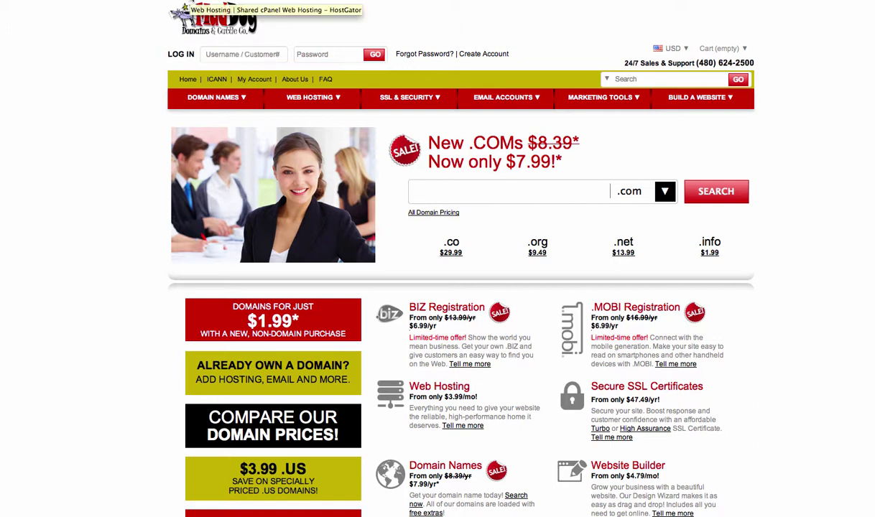
click(192, 1)
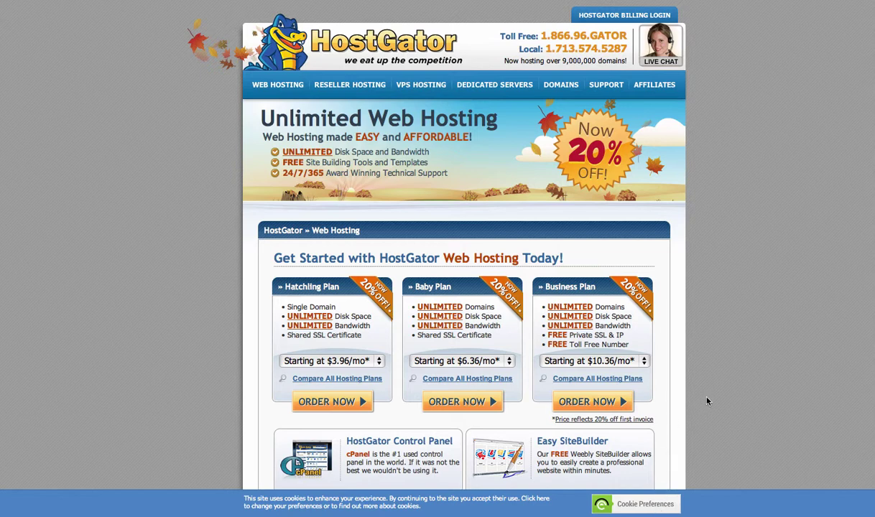
Switch to Finder, look through the script files inside the adtrackz folder, and return to its parent folder
mouse_move(656, 503)
drag(0, 0, 0, 14)
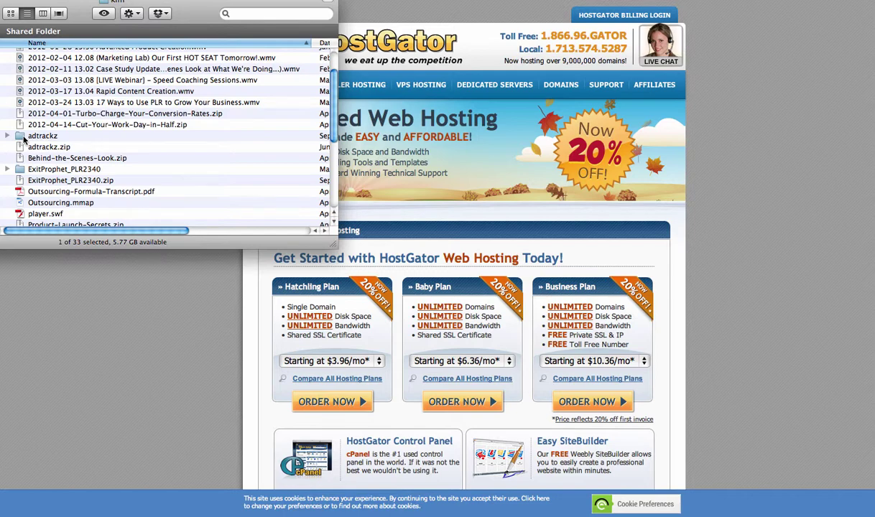
click(22, 137)
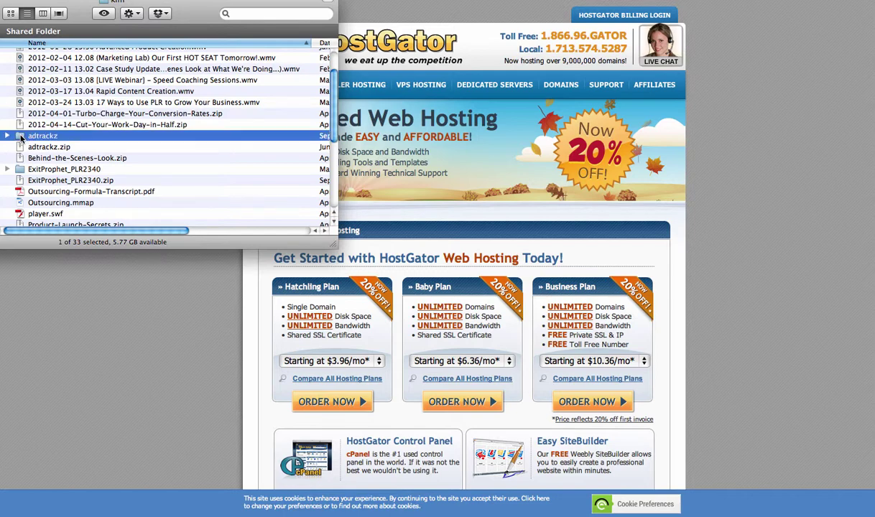
double_click(21, 138)
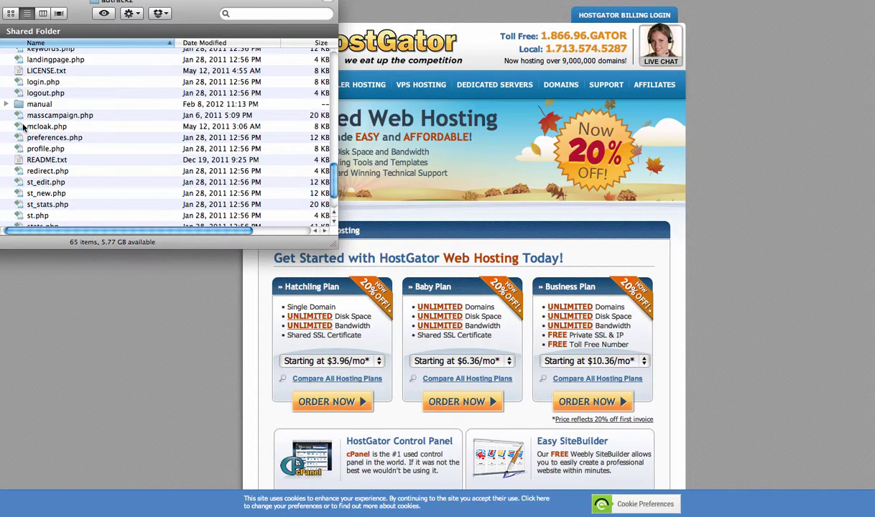
scroll(24, 118, up, 5)
scroll(24, 119, up, 5)
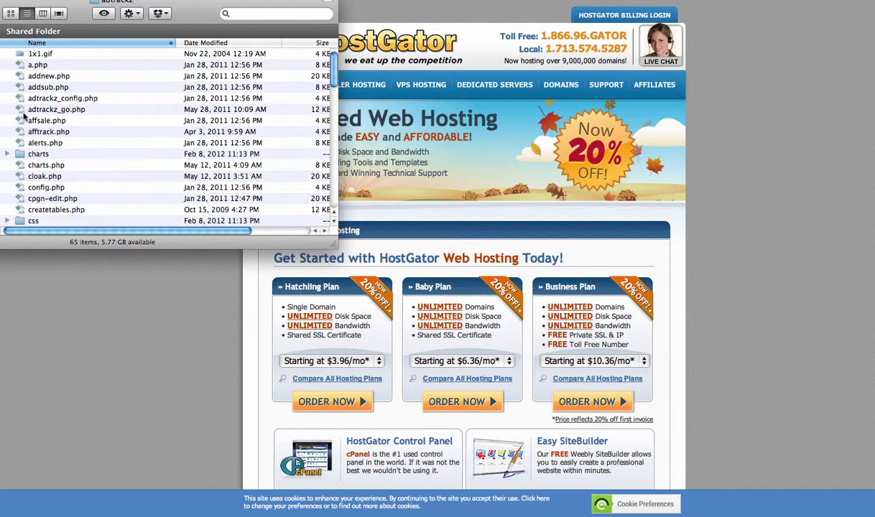
scroll(24, 122, down, 2)
scroll(24, 122, down, 10)
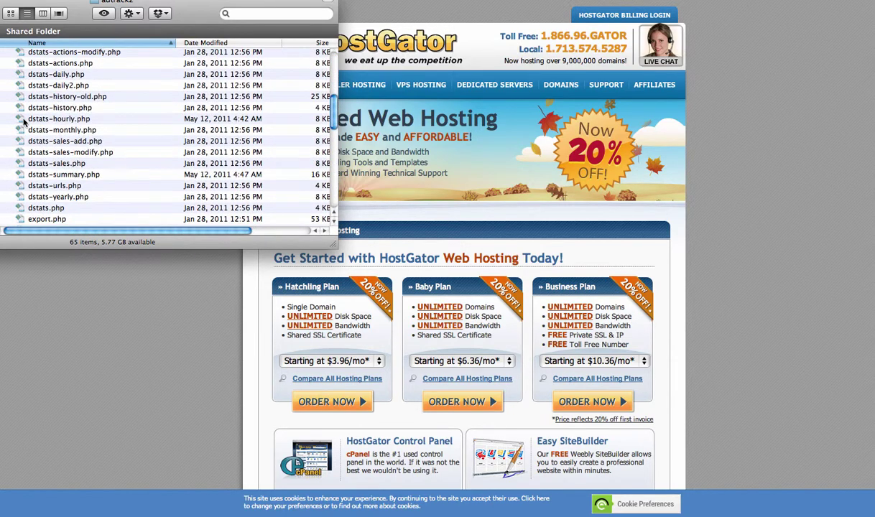
scroll(24, 122, up, 10)
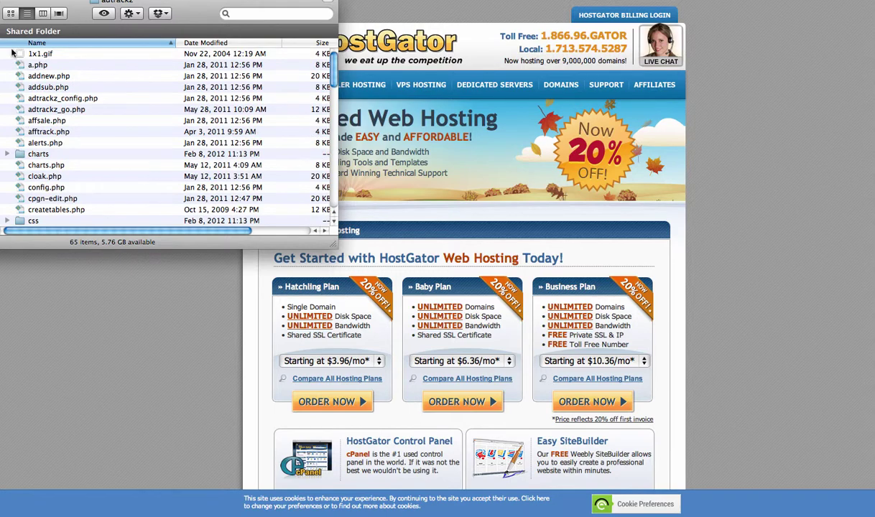
key(super+Up)
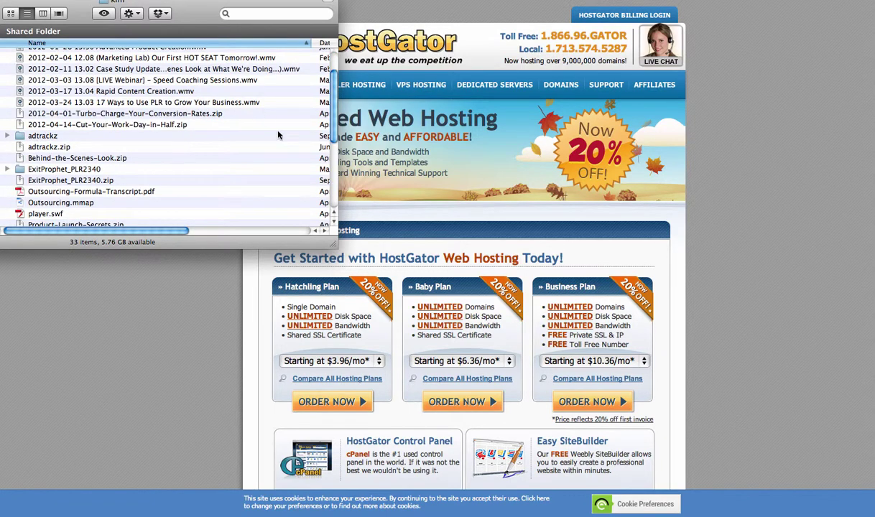
Look through the files around the adtrackz folder in the shared folder and return to the HostGator page
scroll(254, 129, down, 5)
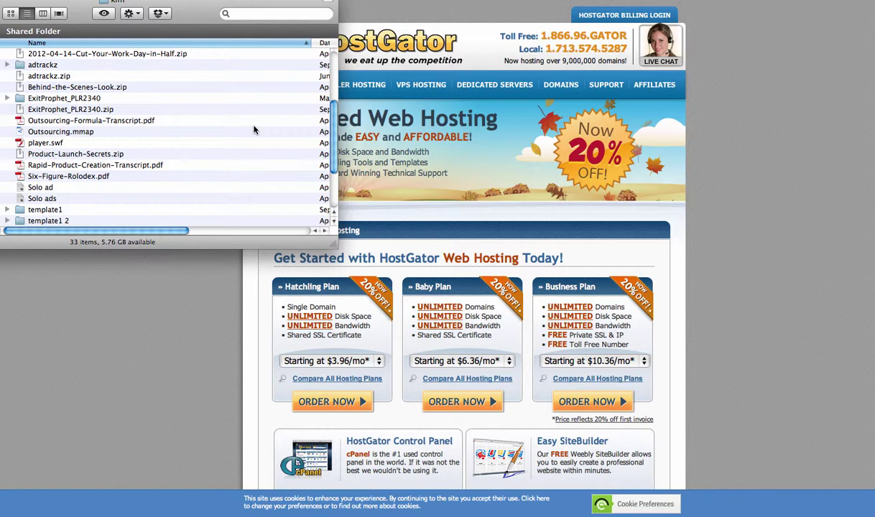
scroll(226, 116, down, 2)
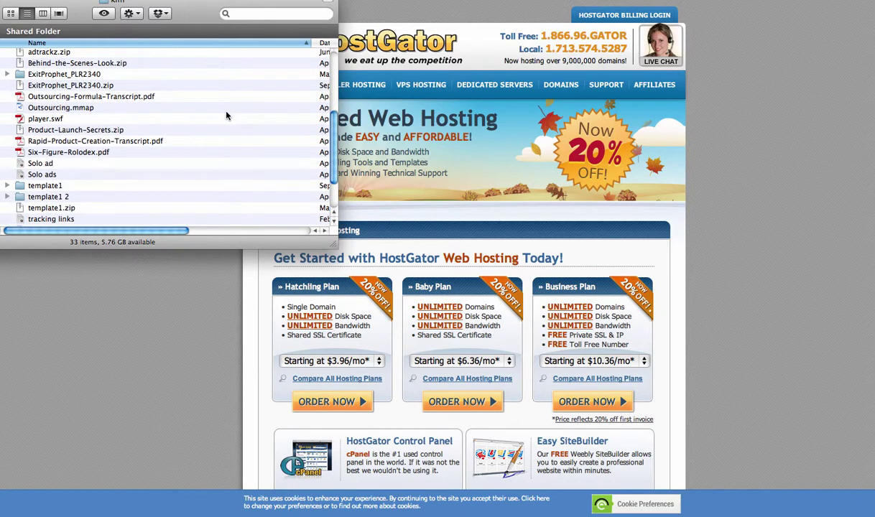
scroll(227, 116, up, 5)
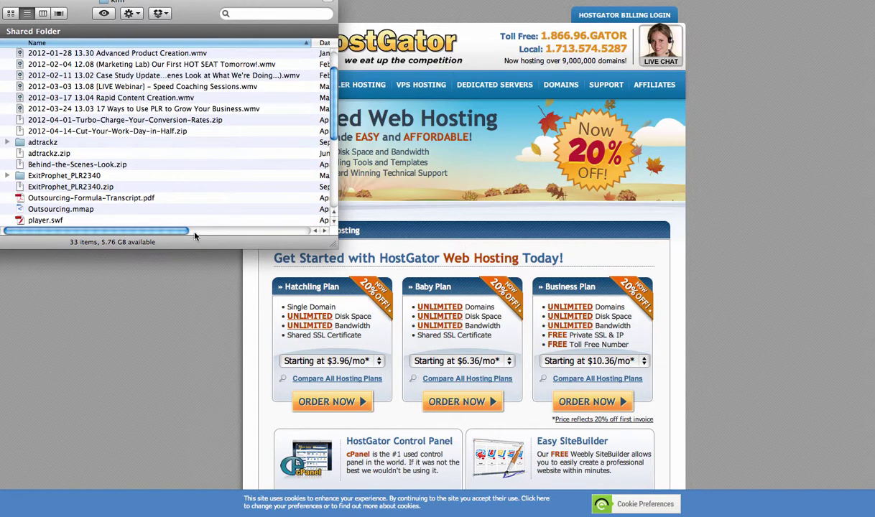
click(178, 290)
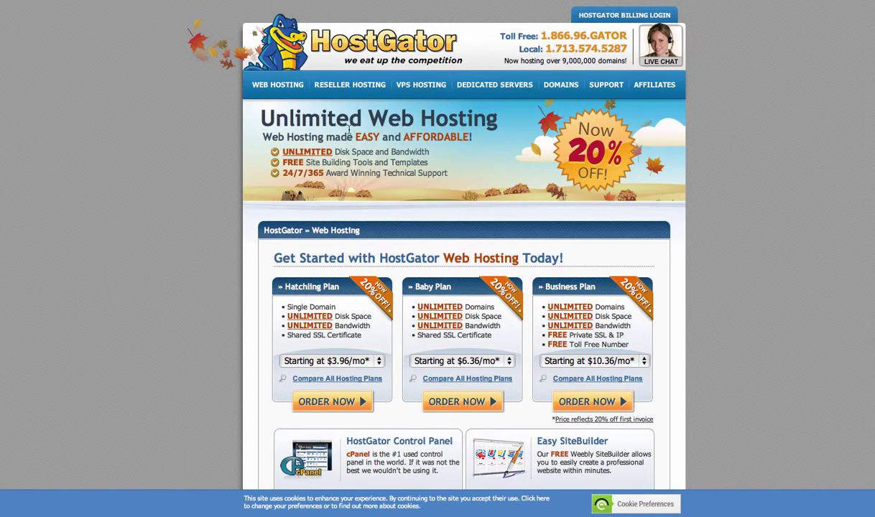
Switch to FileZilla and reposition its window to expose the connection fields
mouse_move(649, 508)
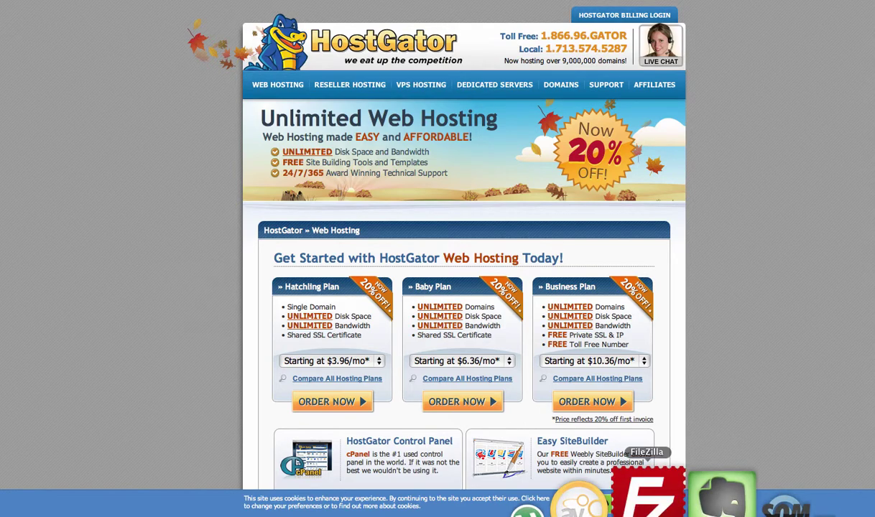
click(649, 503)
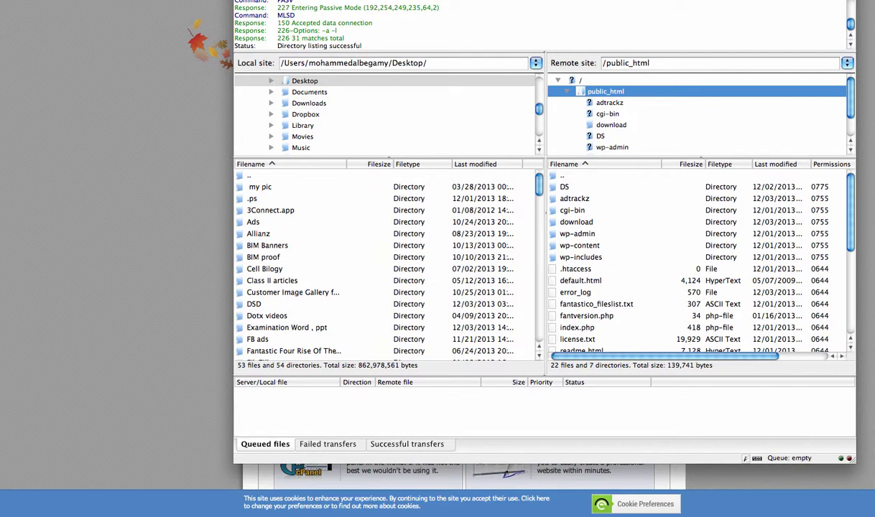
drag(546, 4, 503, 37)
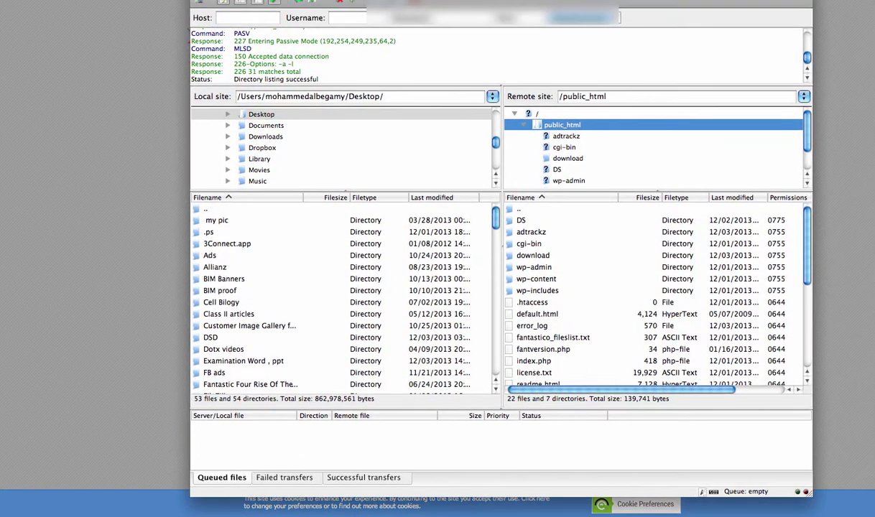
mouse_move(503, 3)
mouse_down()
mouse_move(504, 20)
mouse_move(504, 10)
mouse_up()
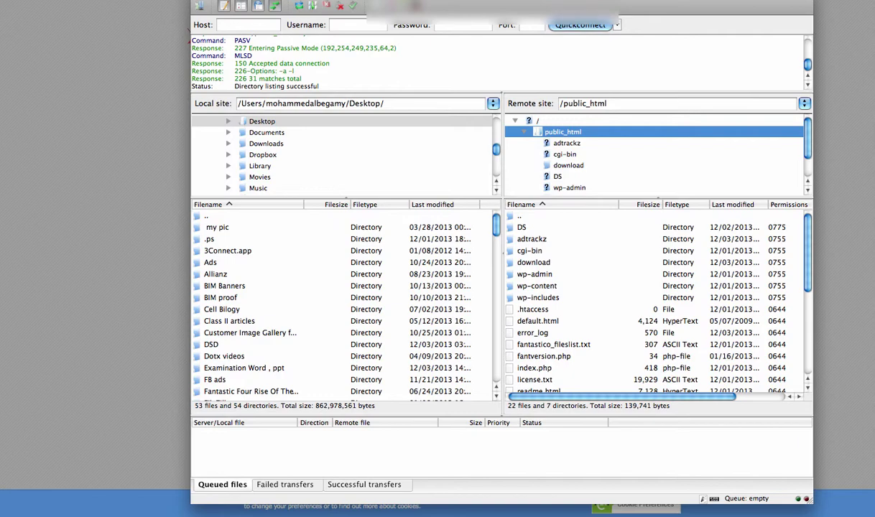
Switch to the hosting control panel in the browser and examine its account information section
drag(325, 0, 302, 9)
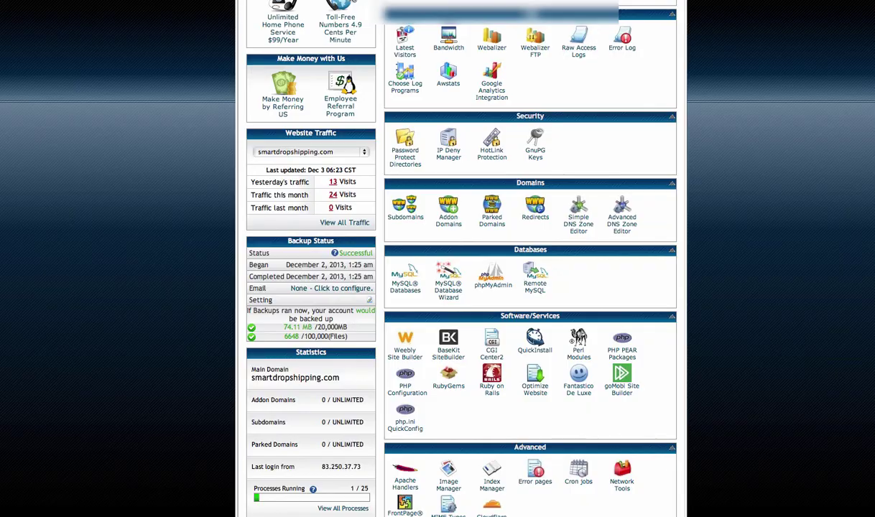
scroll(209, 180, down, 5)
scroll(209, 179, down, 6)
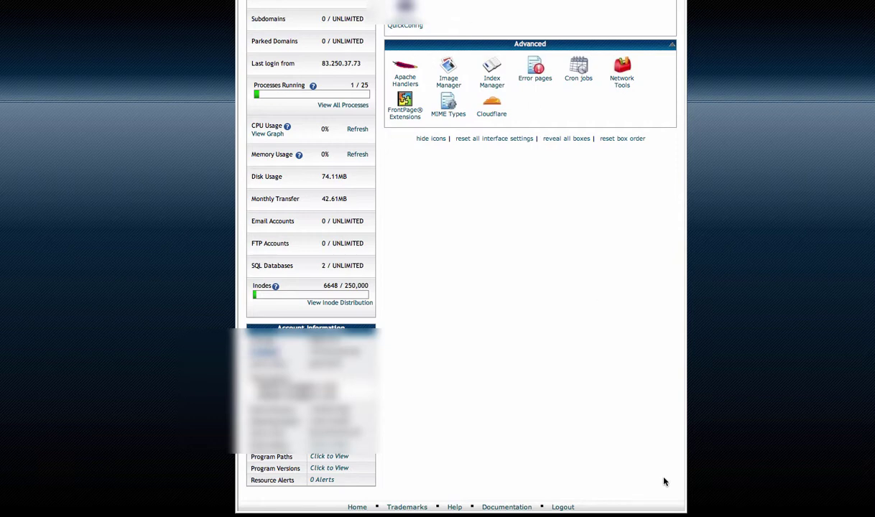
Switch back to FileZilla and place the cursor in the connection's Username field
mouse_move(668, 511)
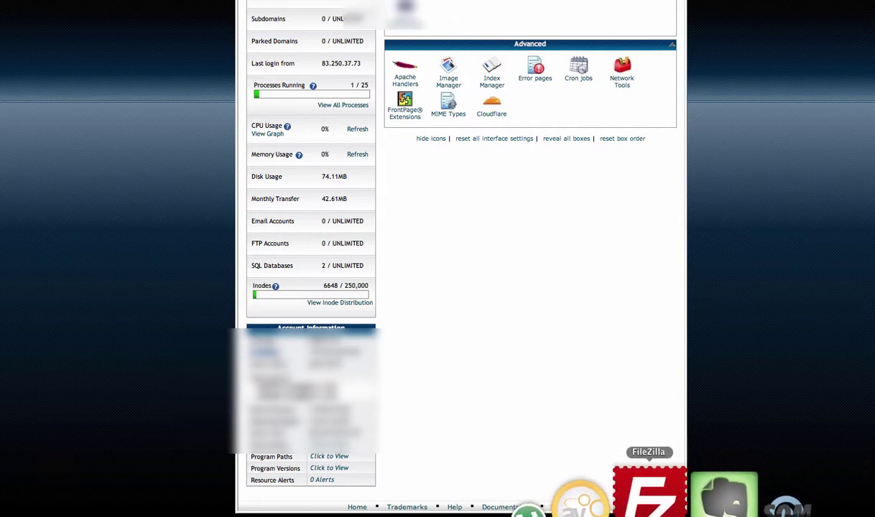
click(650, 503)
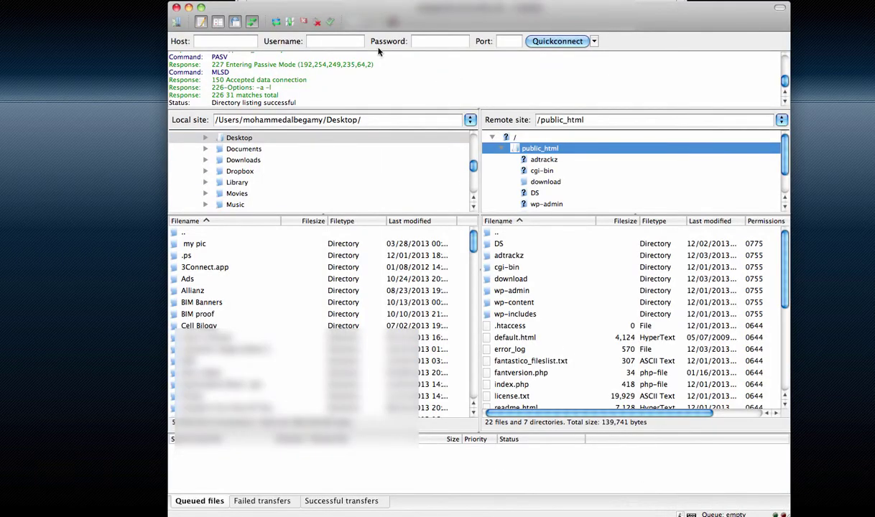
click(313, 41)
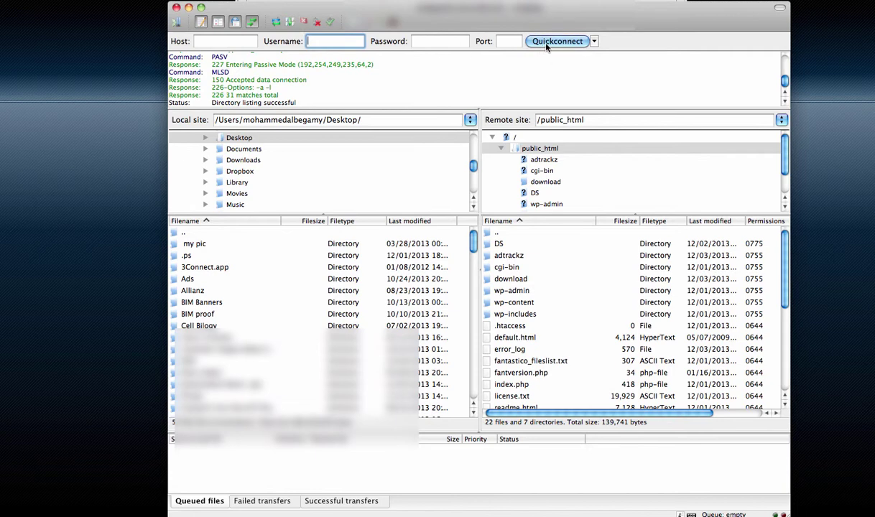
Select public_html in the remote site tree, collapse its subfolders, and look through its file list
click(531, 150)
click(531, 149)
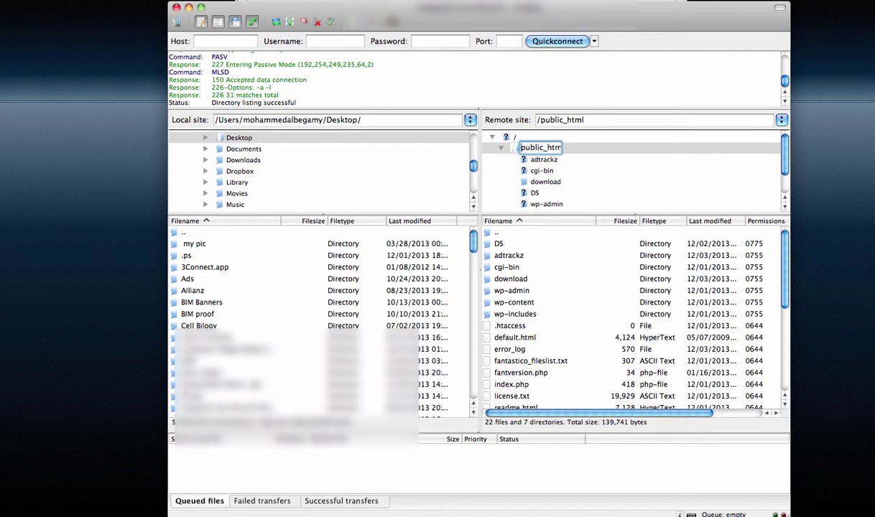
click(523, 149)
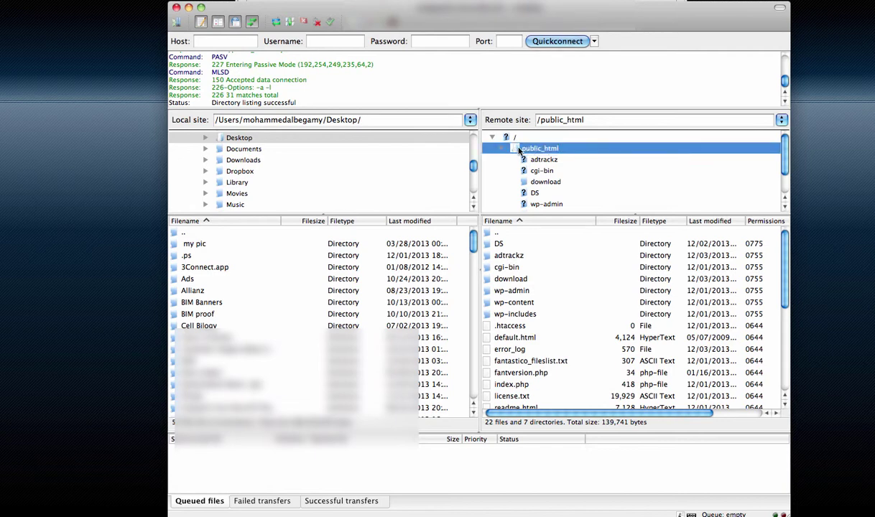
double_click(524, 151)
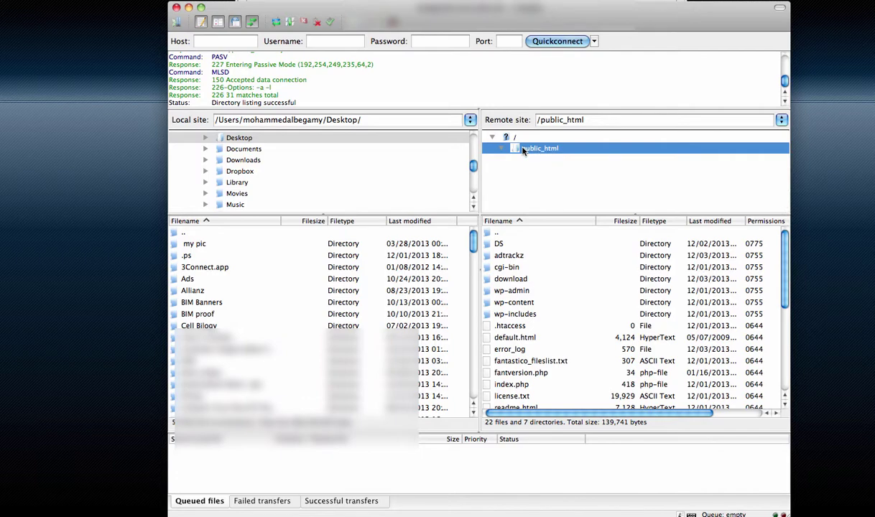
scroll(558, 288, down, 5)
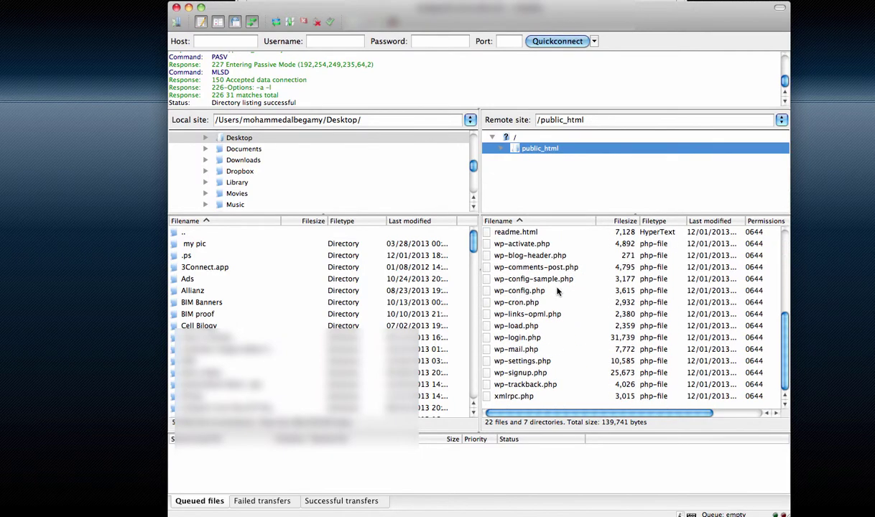
scroll(559, 258, up, 5)
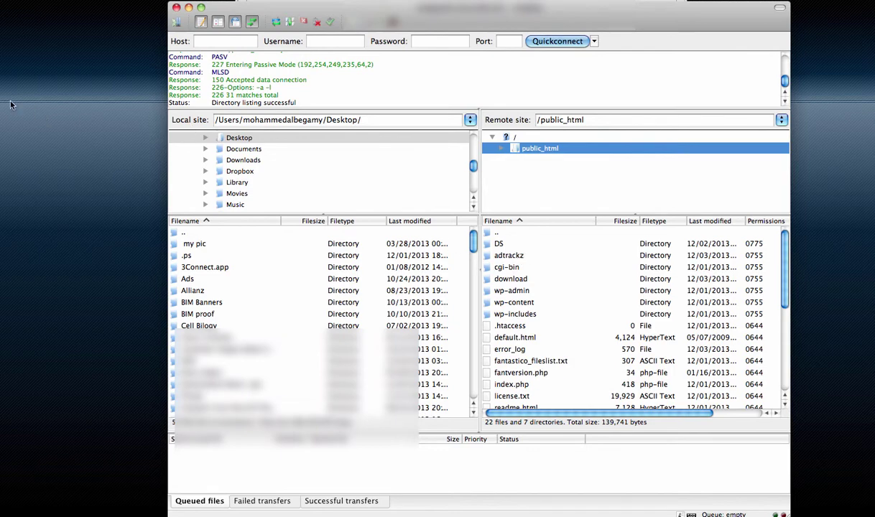
Switch to Finder, open the adtrackz folder, and select all of its files and subfolders
click(1, 259)
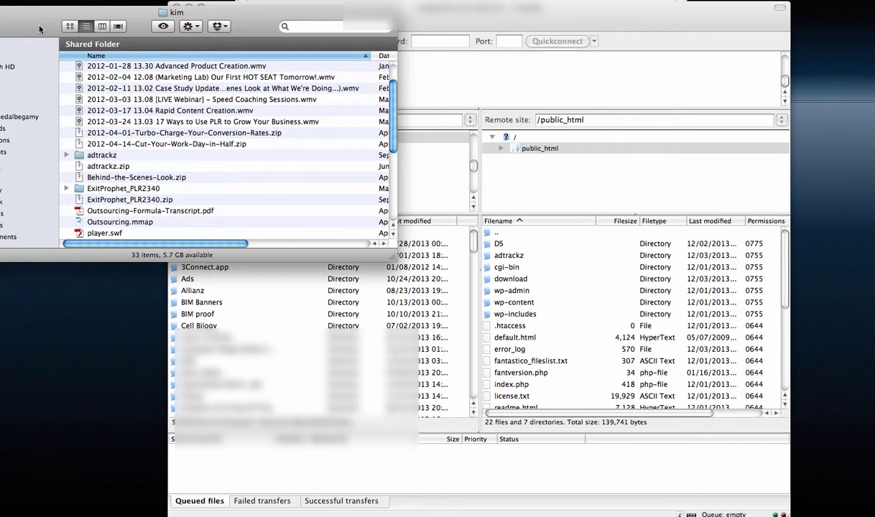
double_click(86, 153)
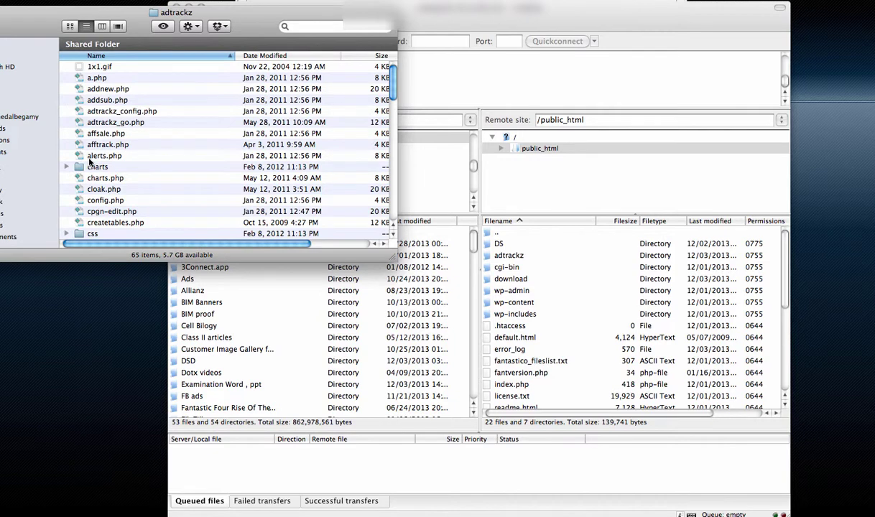
key(super+a)
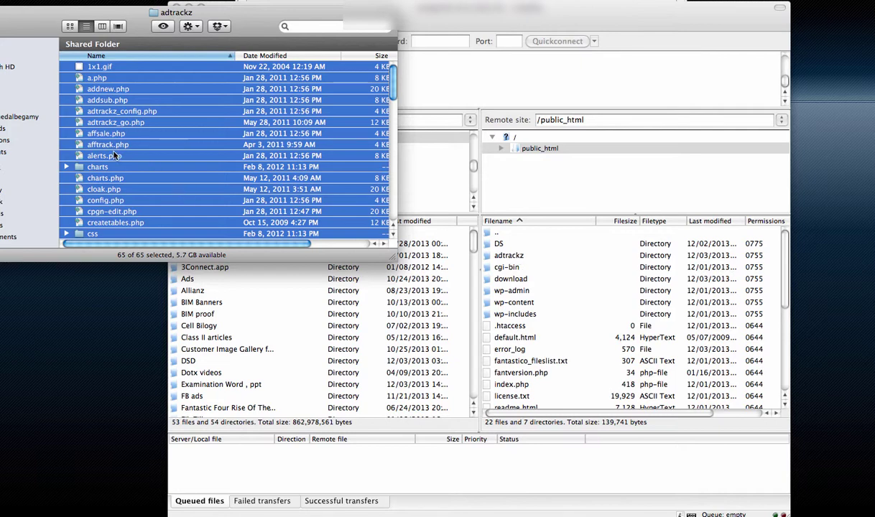
drag(97, 140, 300, 188)
drag(274, 13, 210, 6)
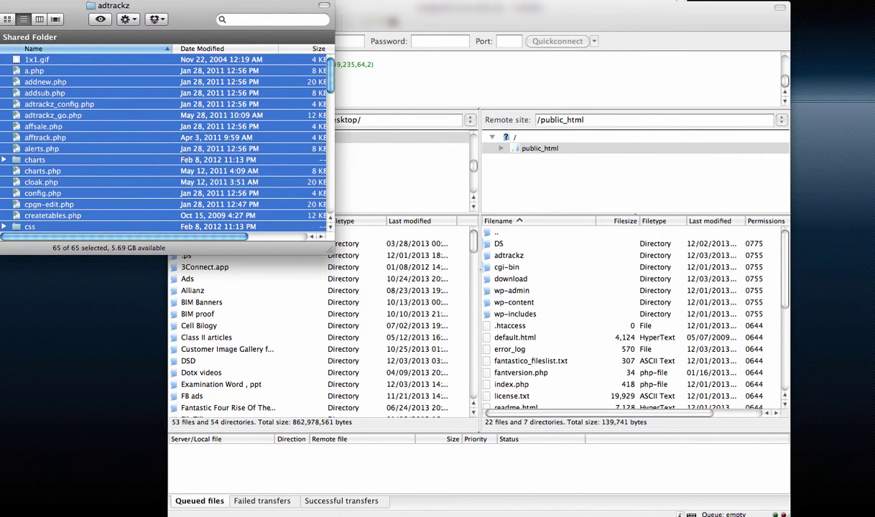
Return Finder to the folder containing adtrackz and arrange the Finder and FileZilla windows side by side
key(super+Up)
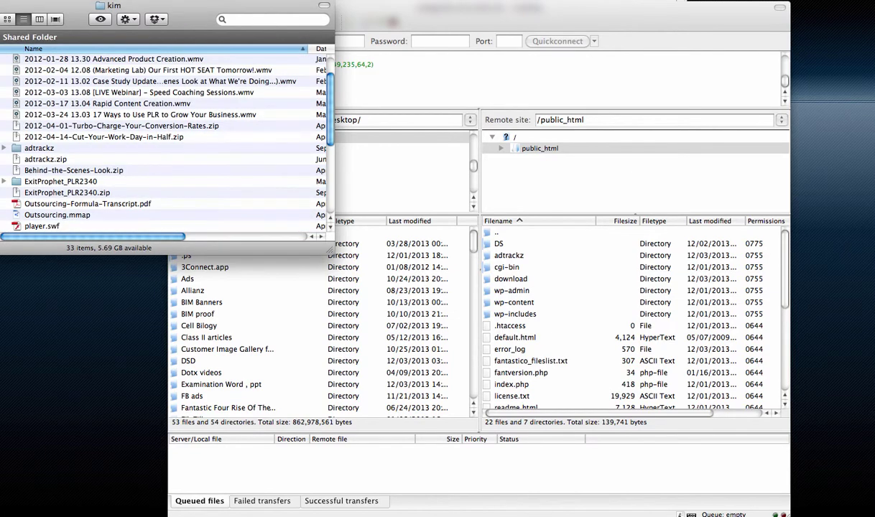
drag(186, 19, 144, 1)
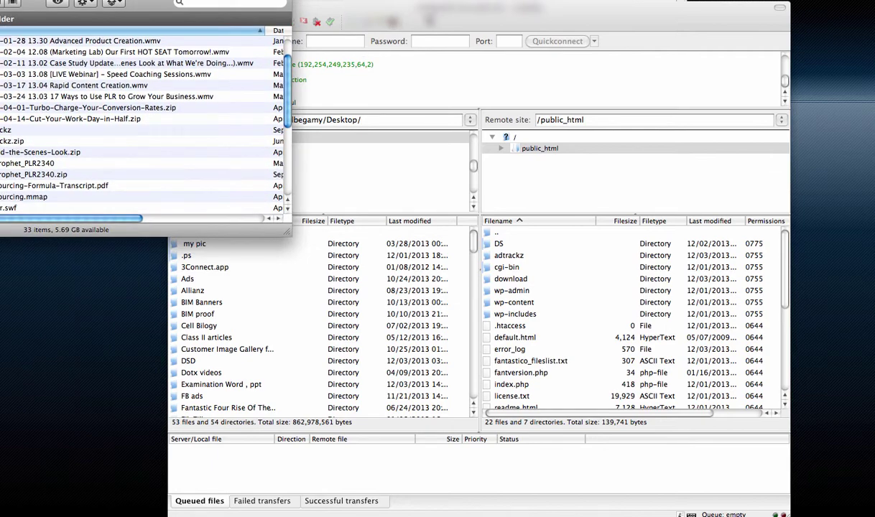
click(409, 19)
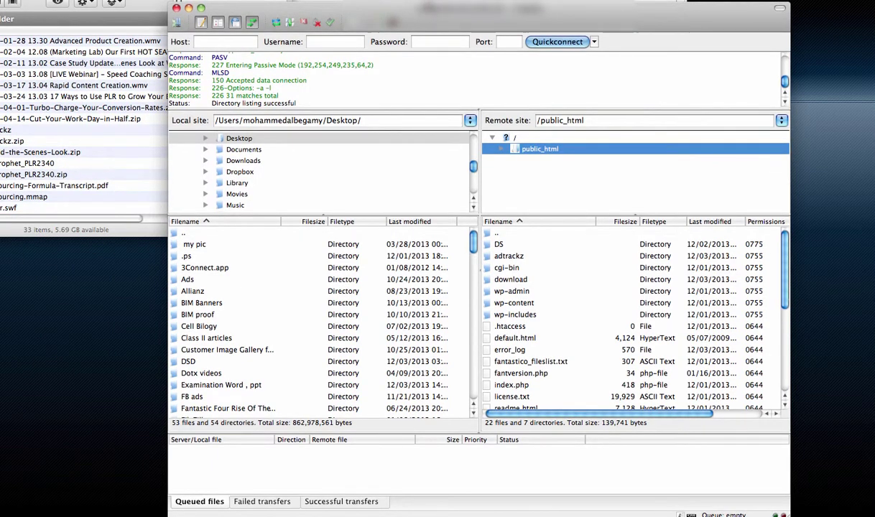
drag(407, 5, 343, 0)
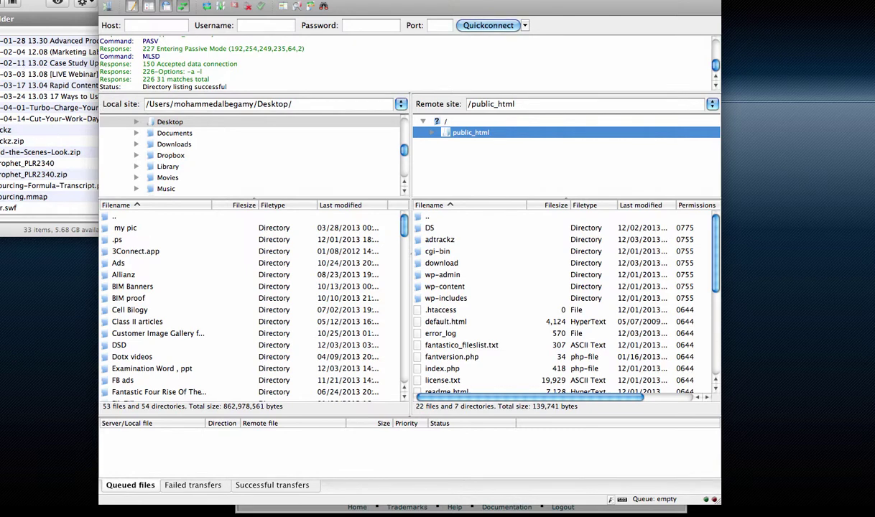
Switch to Finder, open the adtrackz folder, and open its README.txt file
click(63, 120)
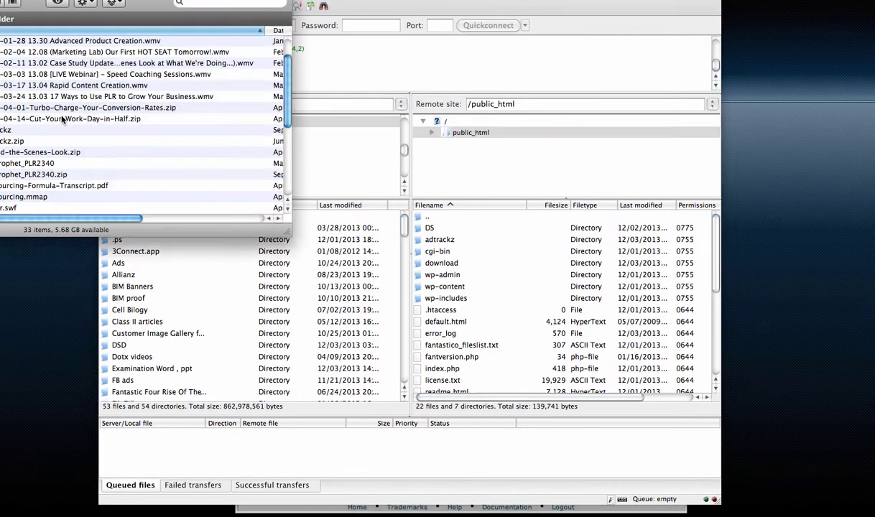
double_click(27, 130)
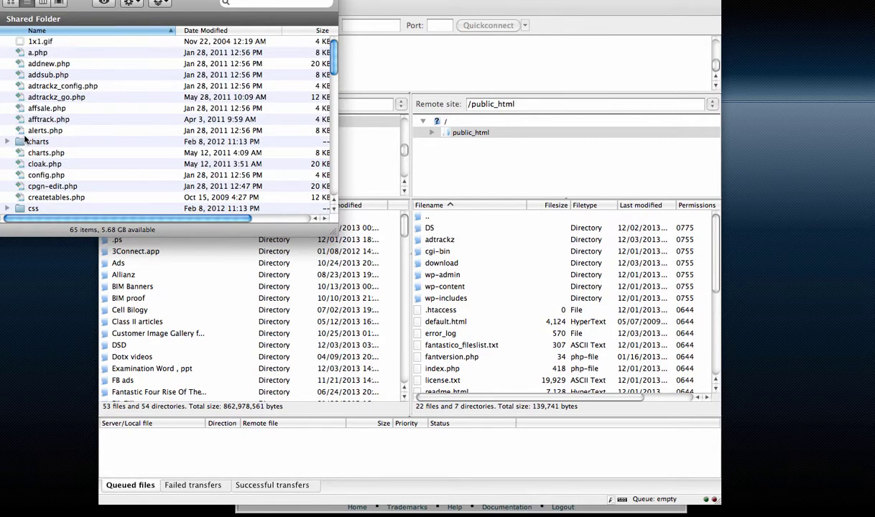
scroll(24, 139, down, 5)
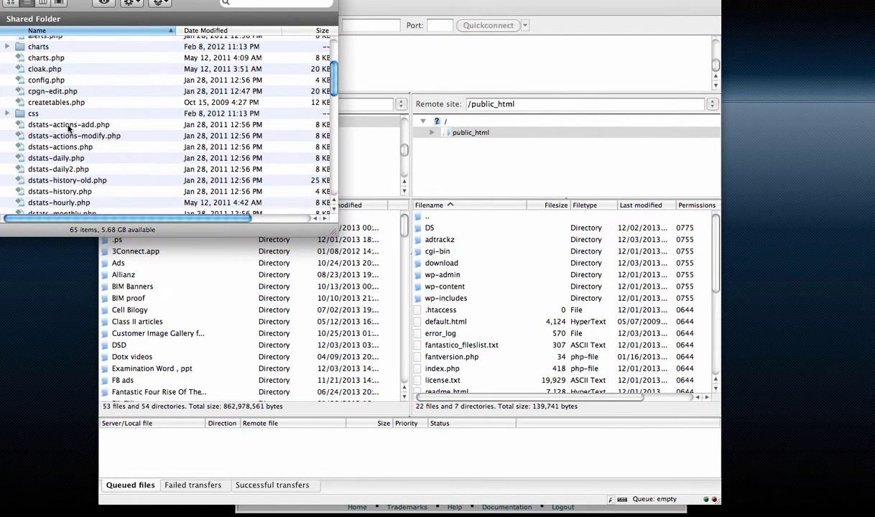
scroll(24, 139, down, 6)
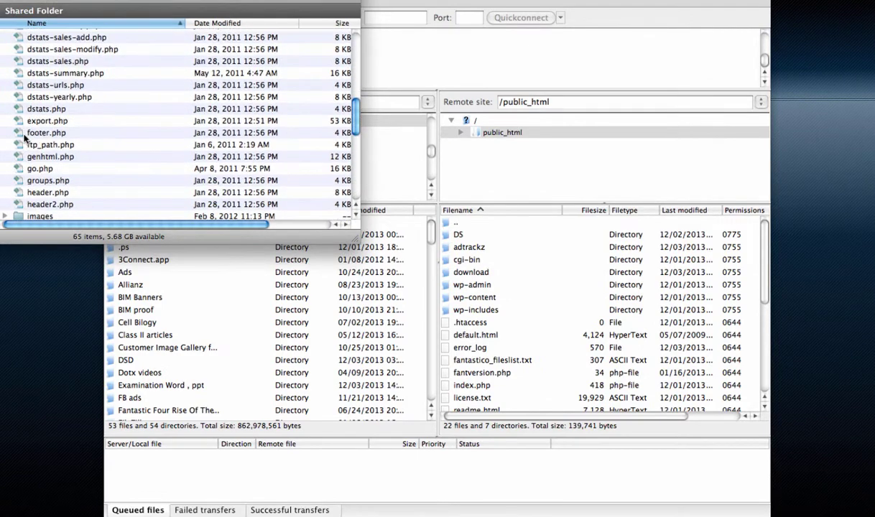
scroll(13, 151, down, 7)
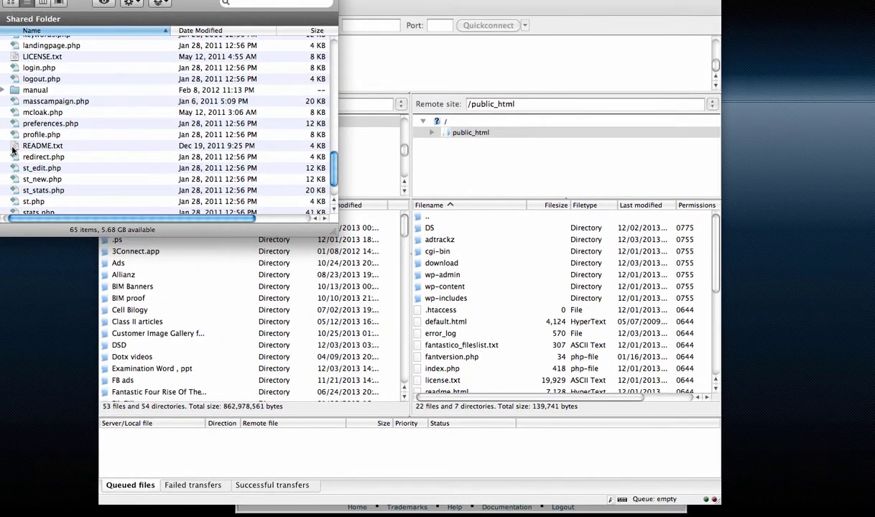
scroll(27, 147, down, 2)
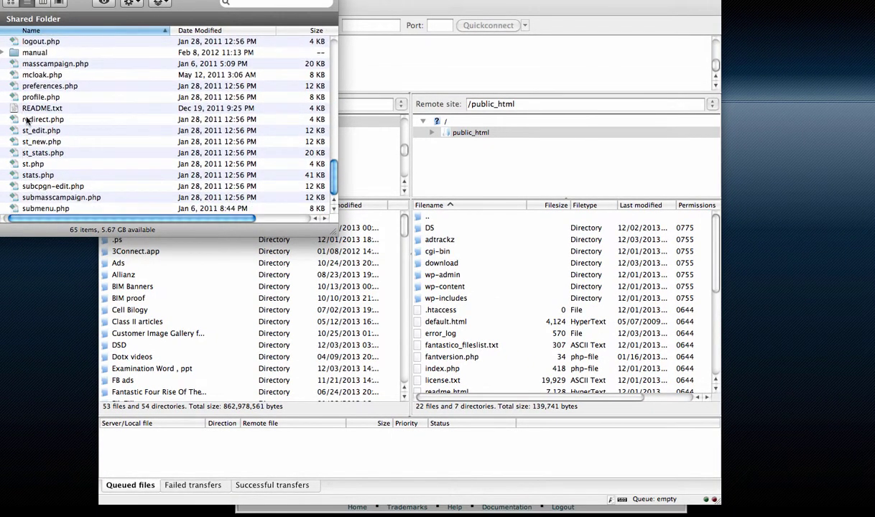
click(27, 109)
key(space)
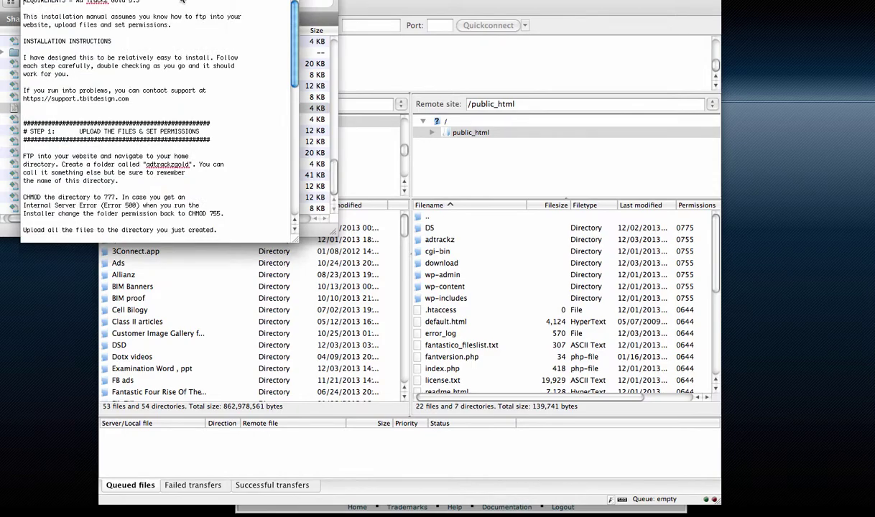
Read the README installation instructions, highlighting the Step 1 heading and the install.php address in Step 2, and continue to Step 3
drag(184, 0, 334, 24)
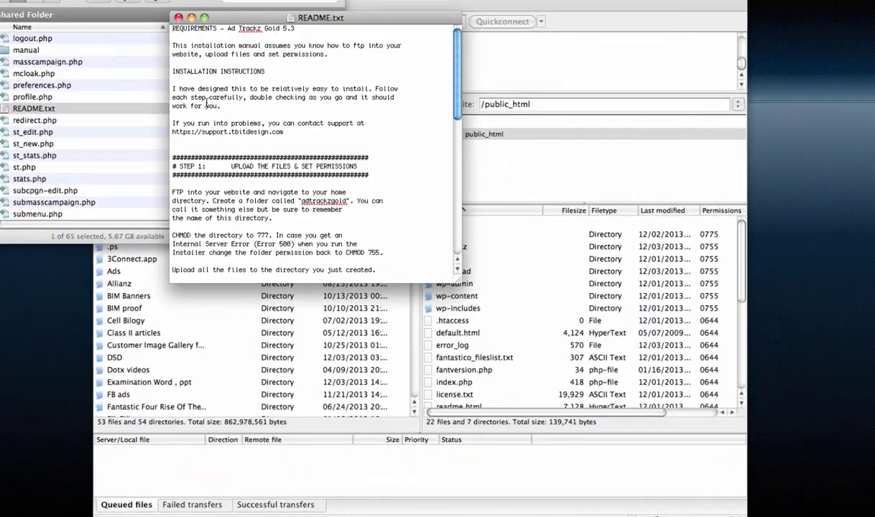
scroll(179, 146, down, 2)
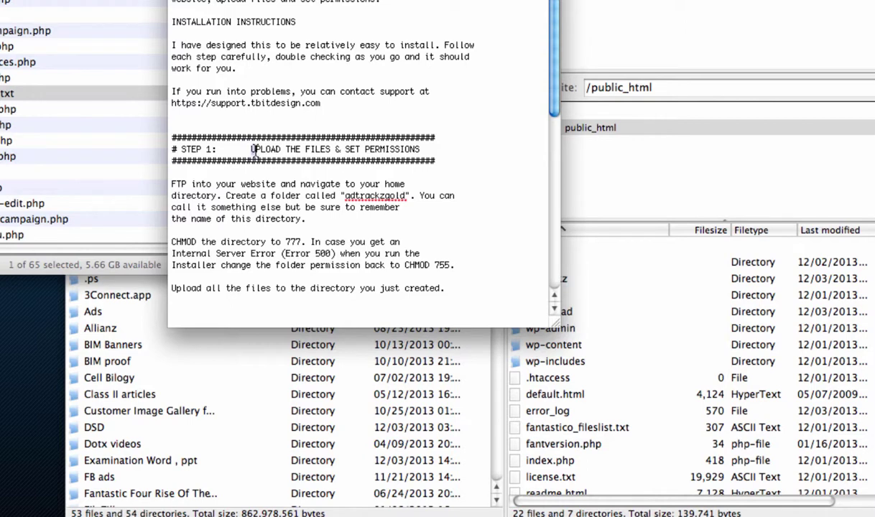
drag(252, 149, 423, 149)
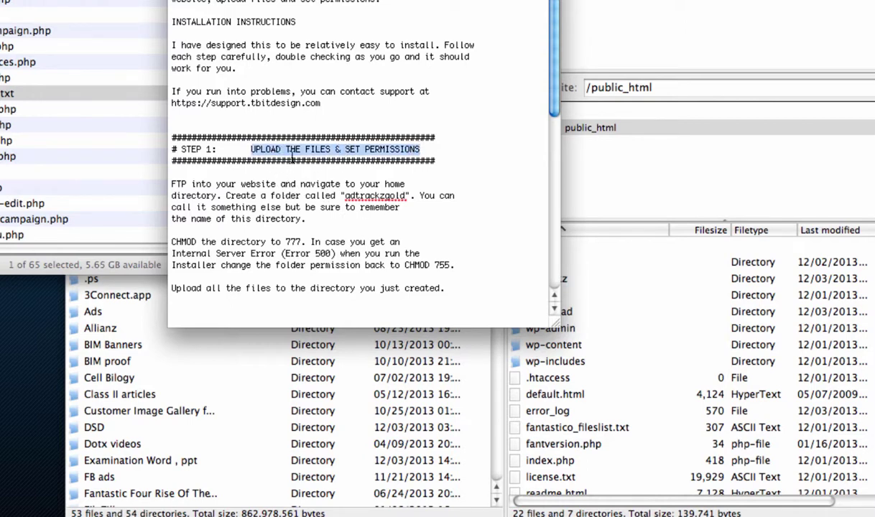
scroll(258, 202, down, 1)
scroll(257, 203, down, 5)
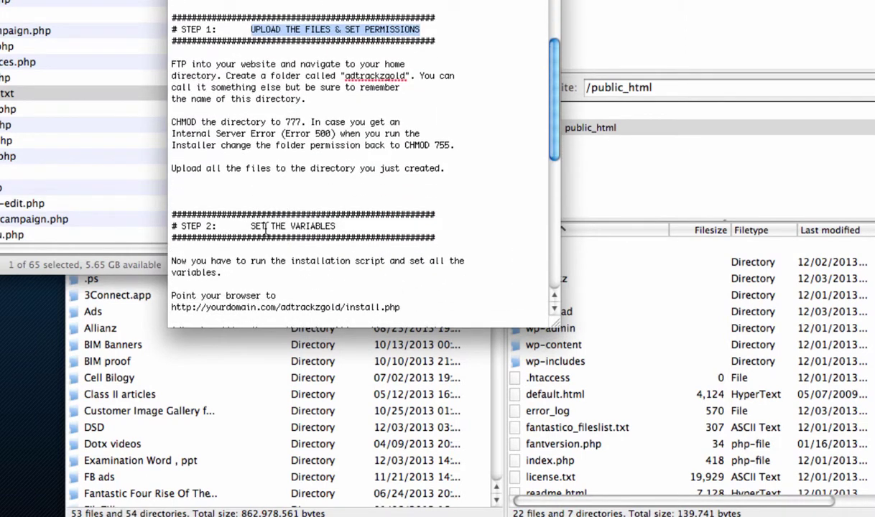
scroll(257, 217, down, 3)
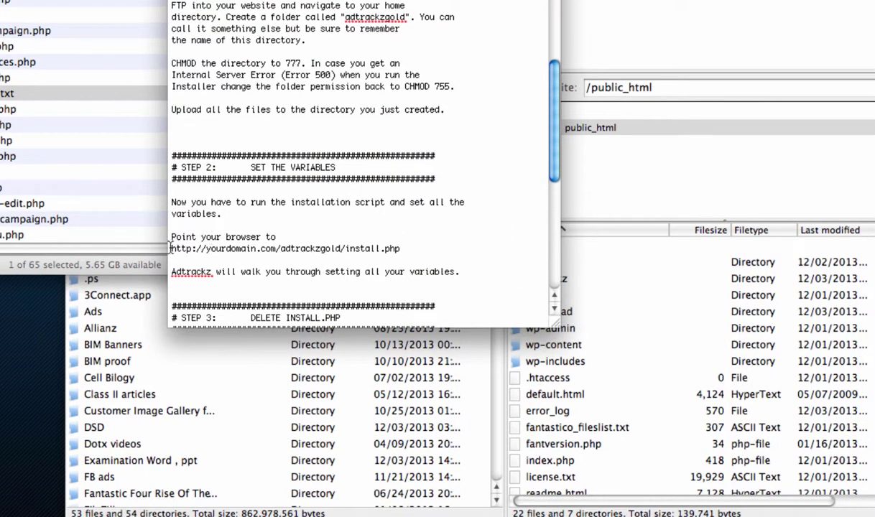
drag(171, 248, 406, 248)
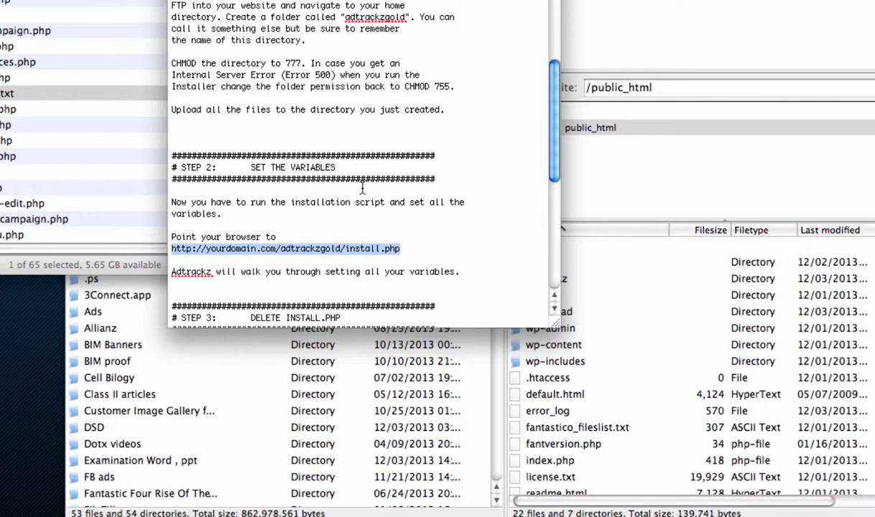
scroll(363, 188, down, 5)
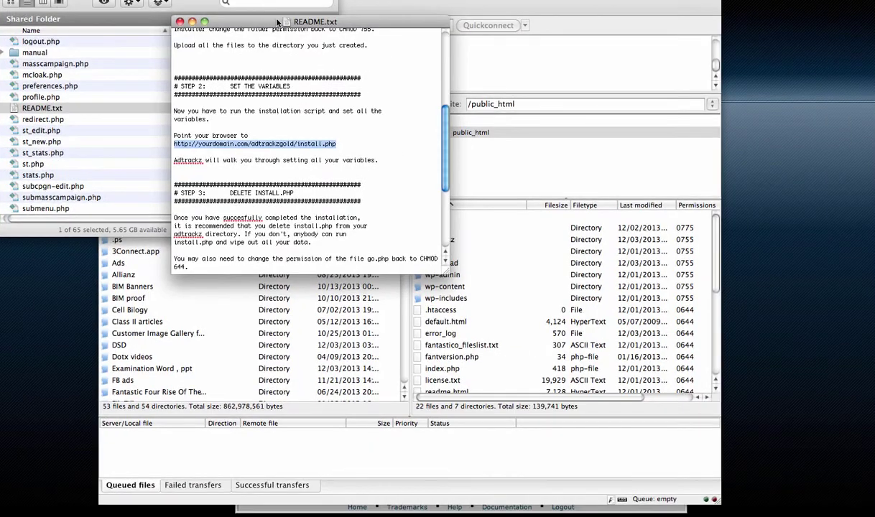
Minimize the README and Finder windows and switch to the Ad Trackz Gold Installation page in the browser
drag(277, 23, 139, 6)
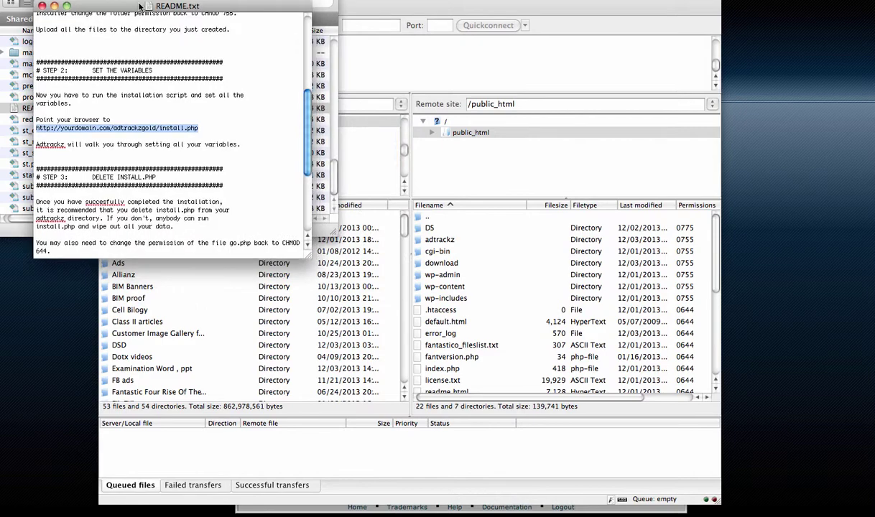
click(54, 7)
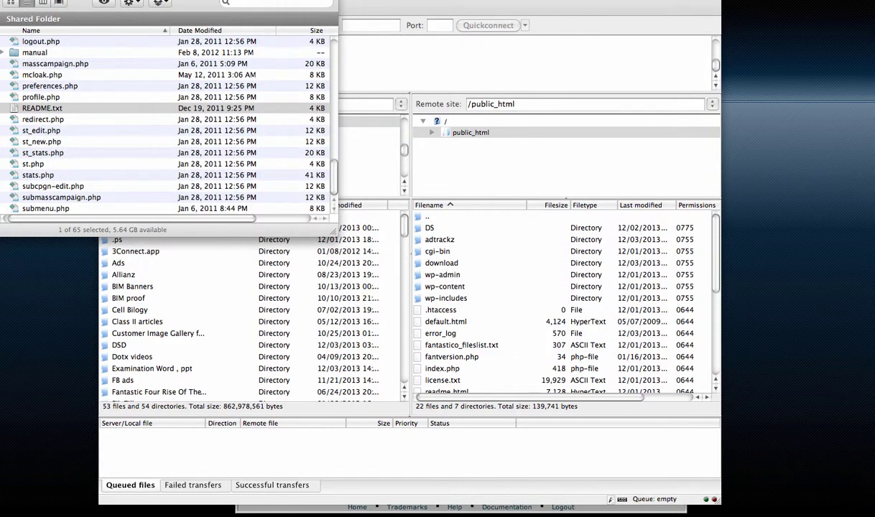
key(super+m)
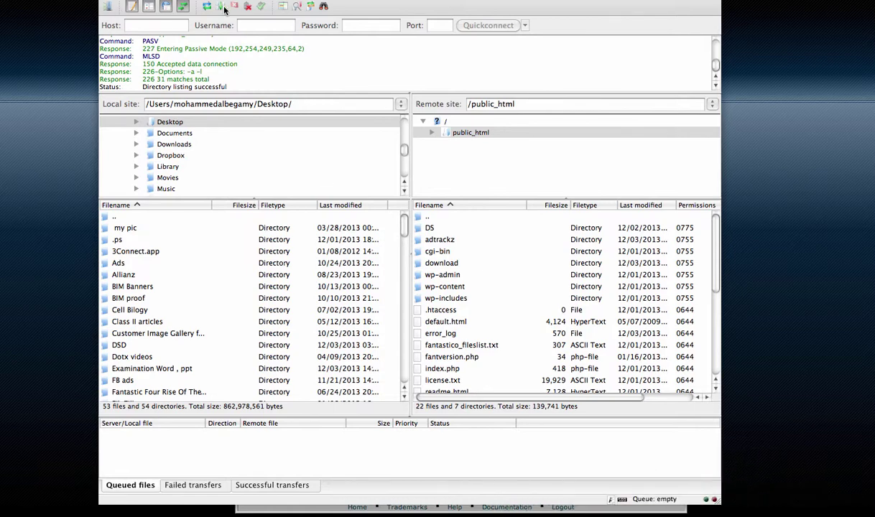
click(361, 10)
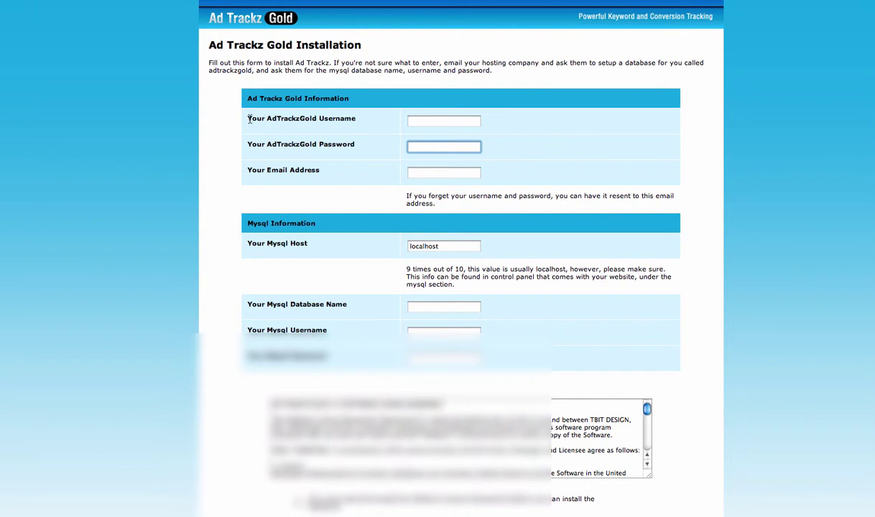
Examine the installation form's username, password and email fields and its Mysql Information section, including the Mysql host value
drag(237, 119, 350, 120)
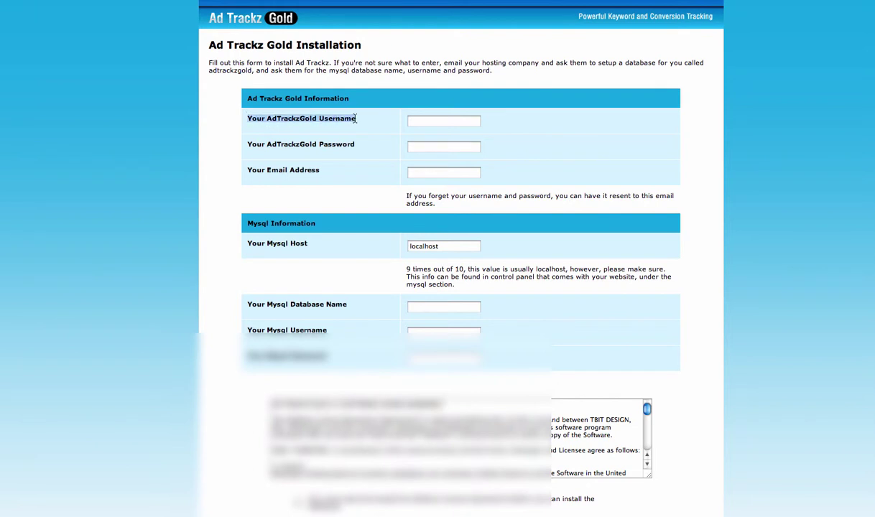
click(258, 137)
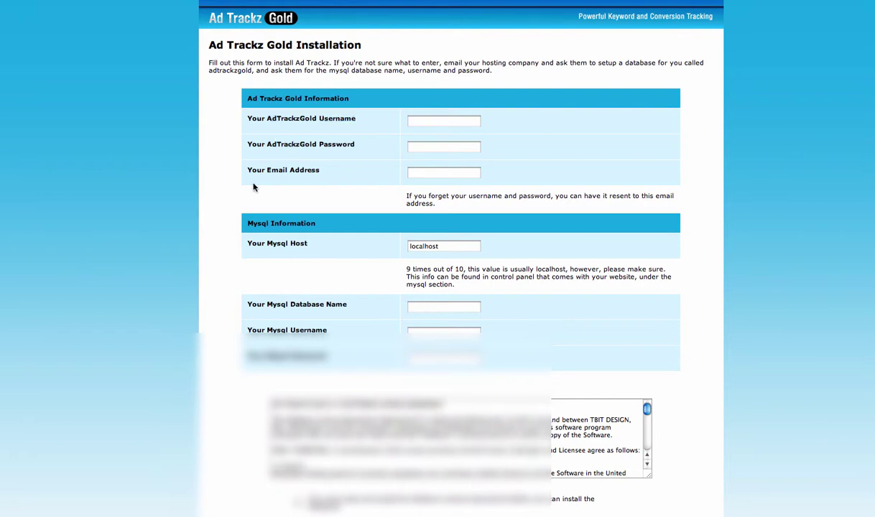
drag(239, 169, 327, 167)
scroll(342, 167, down, 3)
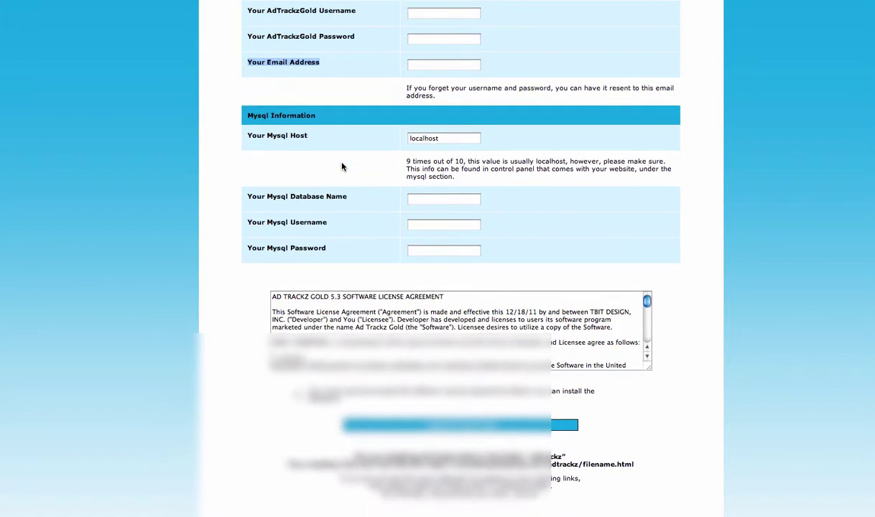
scroll(327, 152, down, 2)
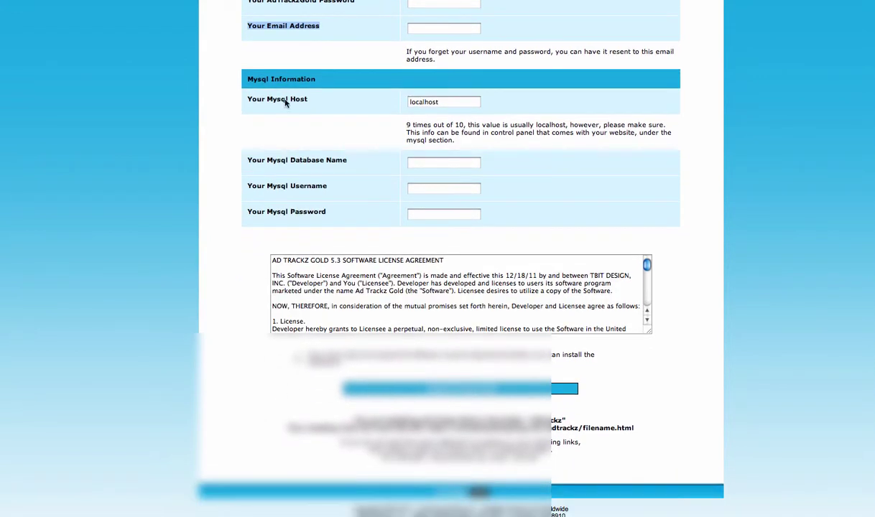
drag(247, 79, 324, 78)
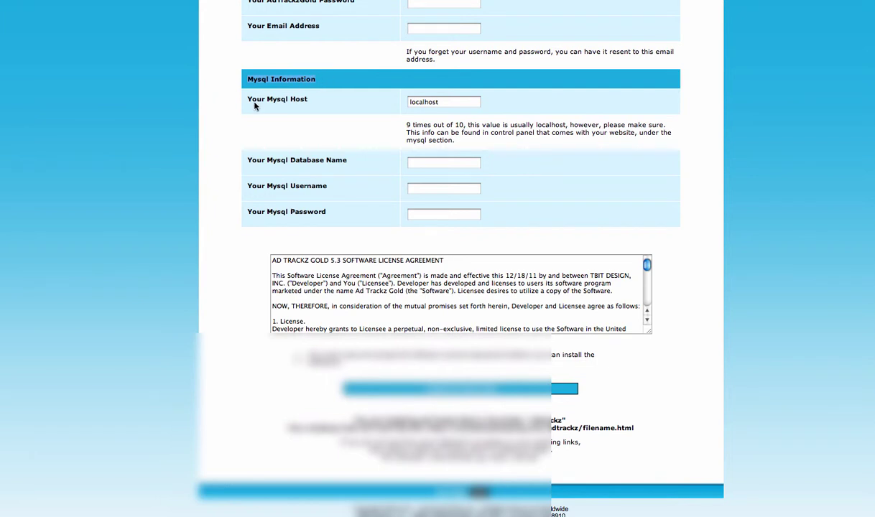
drag(248, 101, 312, 101)
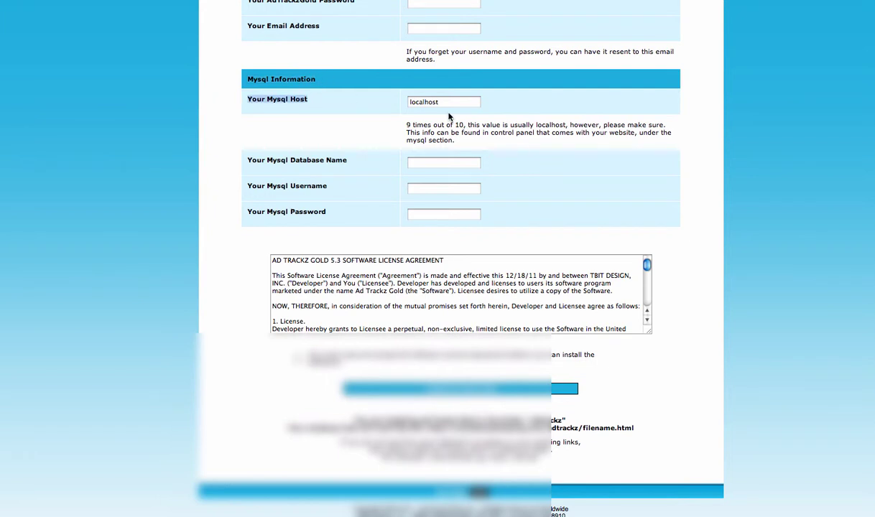
drag(449, 101, 410, 104)
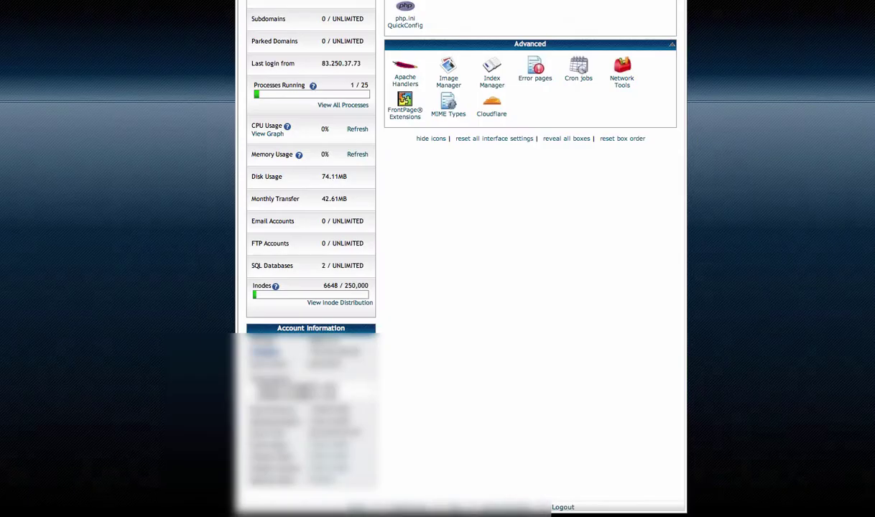
In the HostGator control panel, open the MySQL Databases page
scroll(226, 169, up, 4)
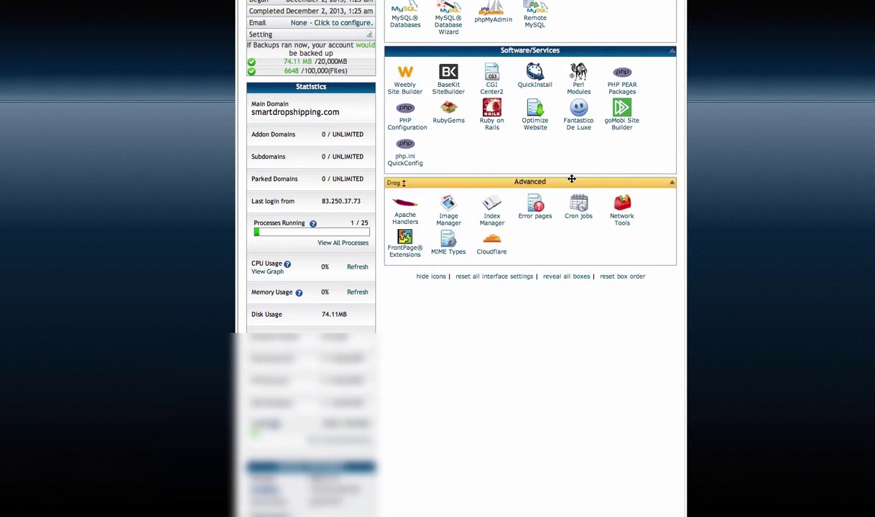
scroll(572, 178, up, 2)
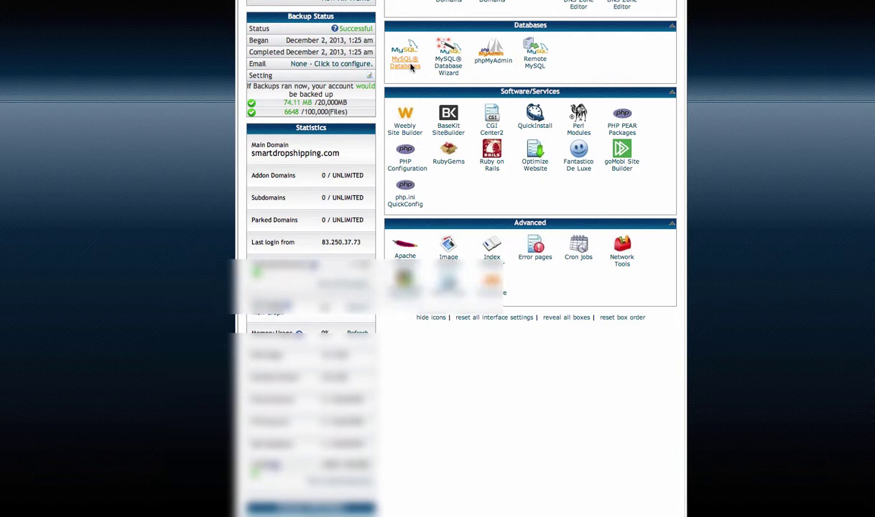
click(407, 63)
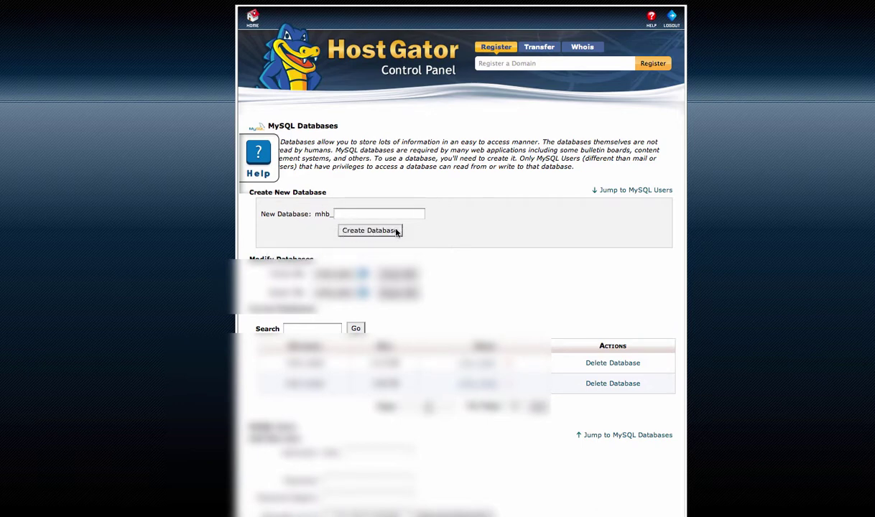
Enter xxx as the new database name and look through the MySQL Users section for adding a new user
click(345, 213)
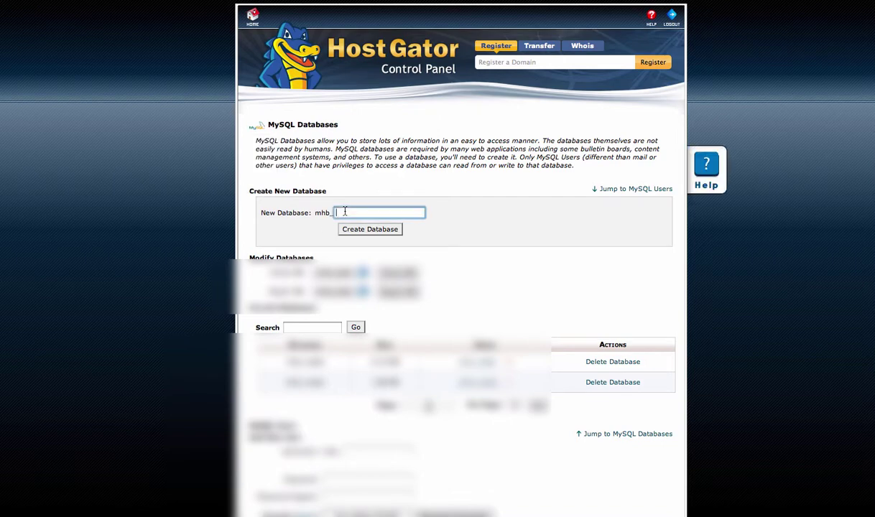
text(xxx)
scroll(309, 226, down, 5)
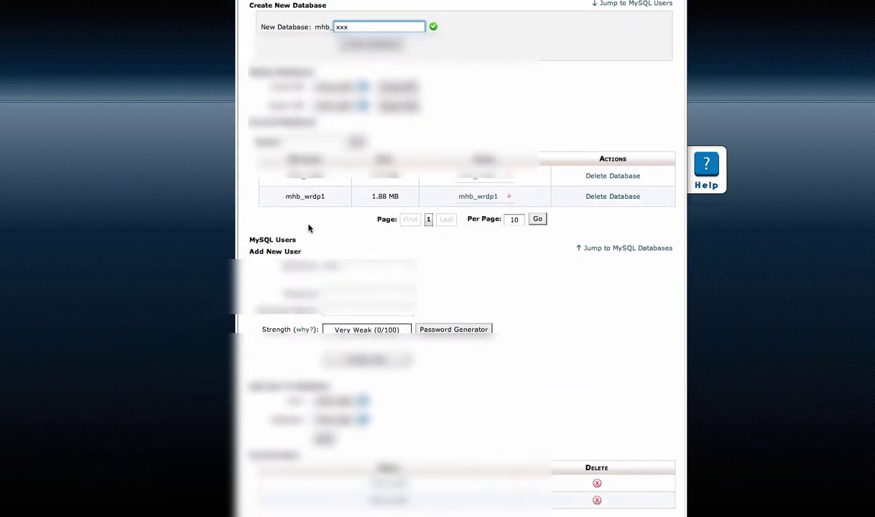
scroll(309, 228, down, 1)
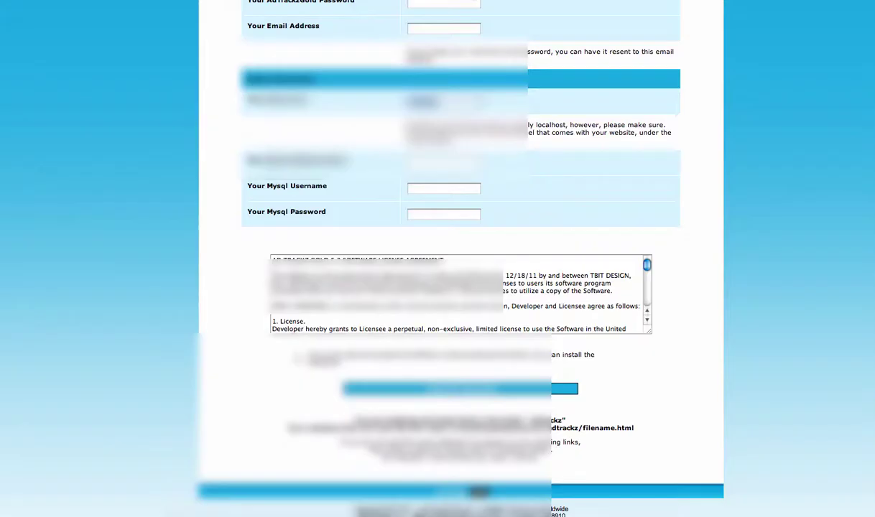
Return to the Ad Trackz installation form, go through the Mysql database name, username and password fields, and accept the Software License Agreement
click(469, 163)
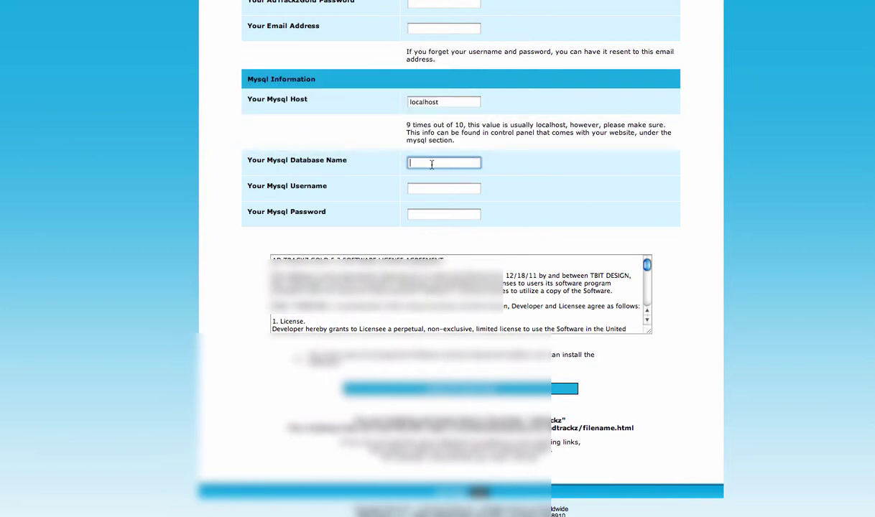
click(410, 185)
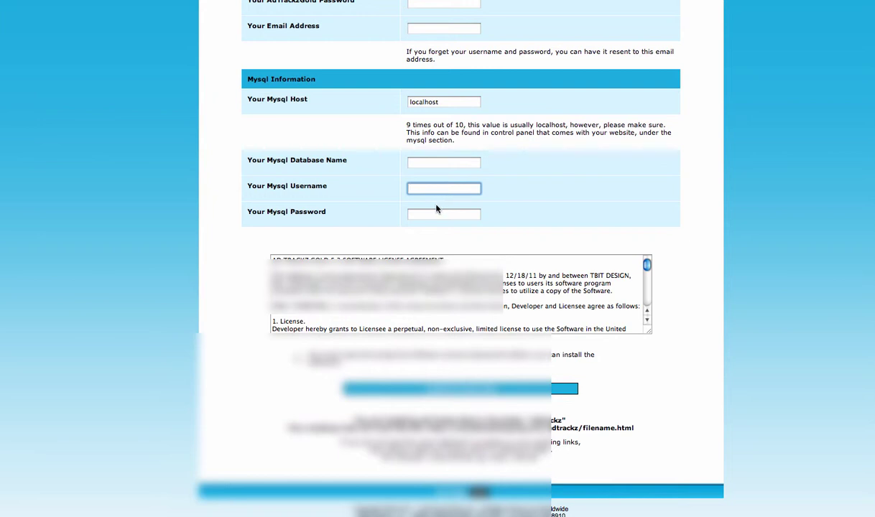
click(437, 212)
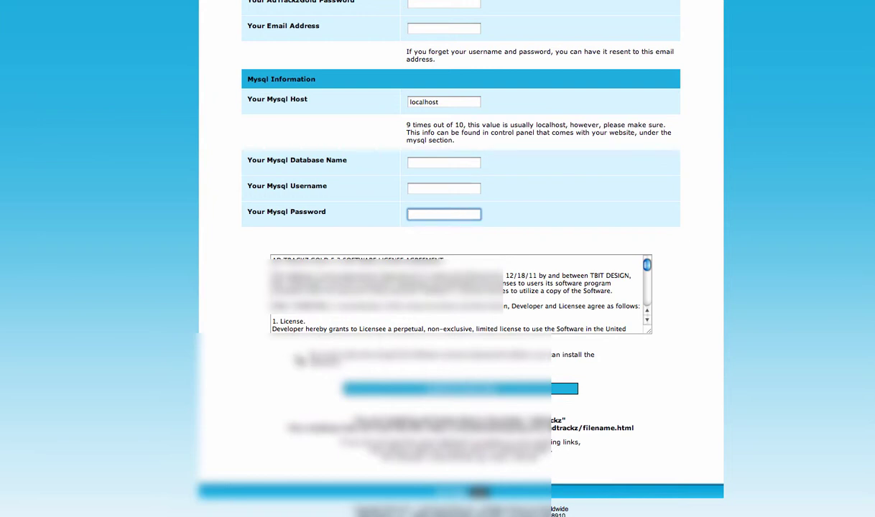
click(282, 344)
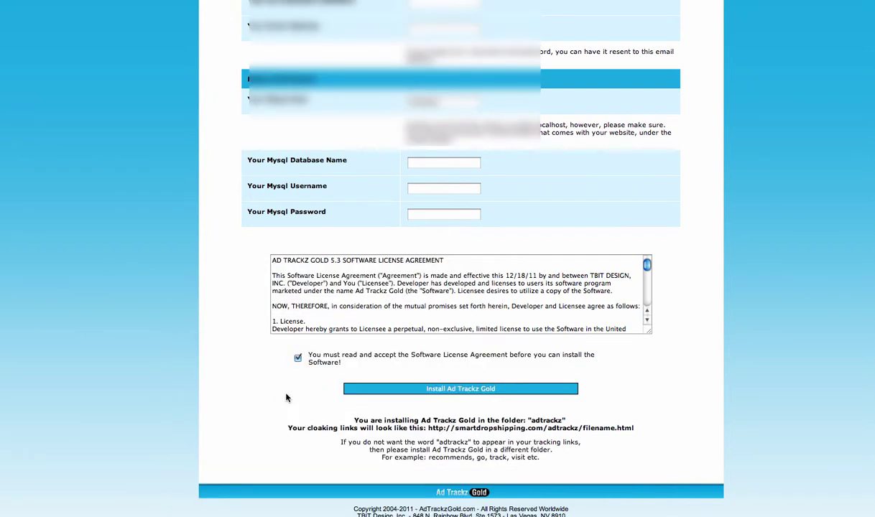
Open README.txt and highlight the INSTALL.PHP file name in its Step 3 section on deleting that file after installation
mouse_move(837, 511)
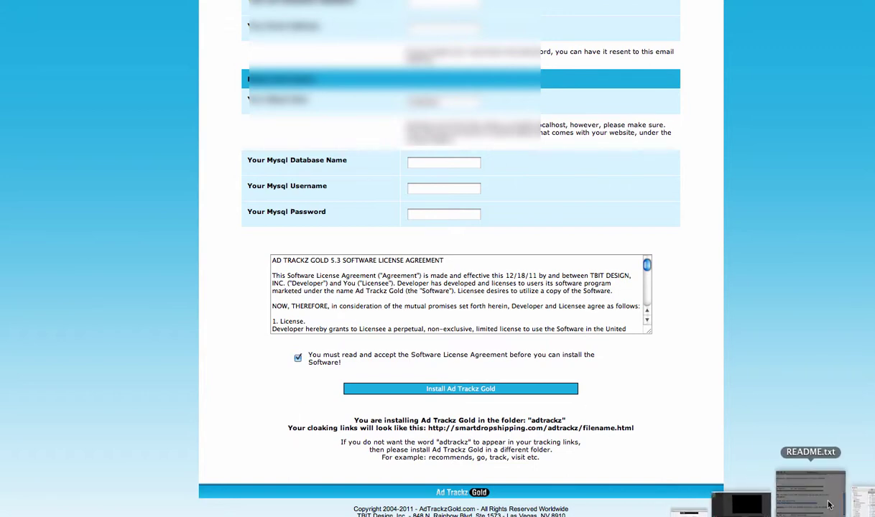
click(803, 500)
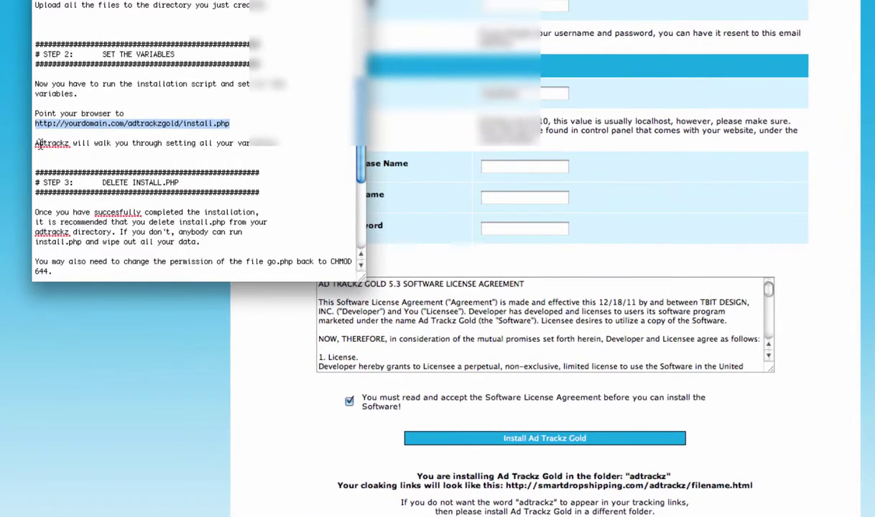
scroll(138, 130, down, 3)
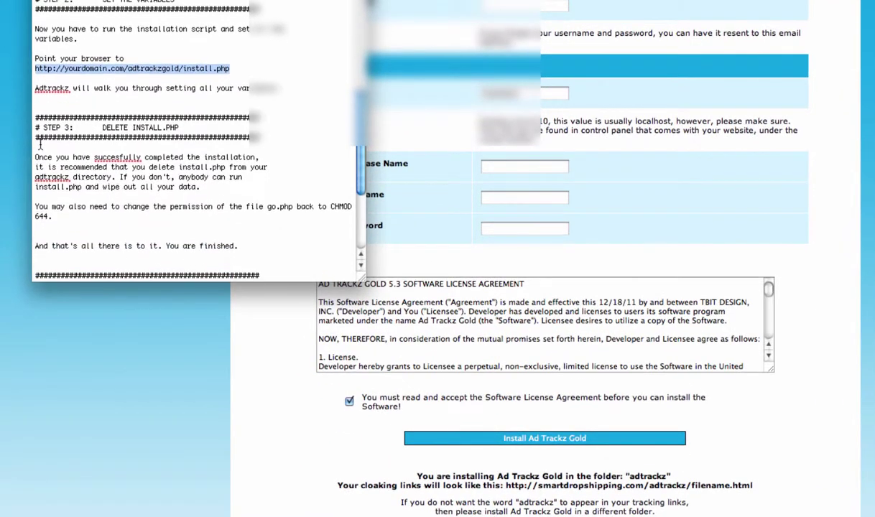
drag(133, 127, 186, 126)
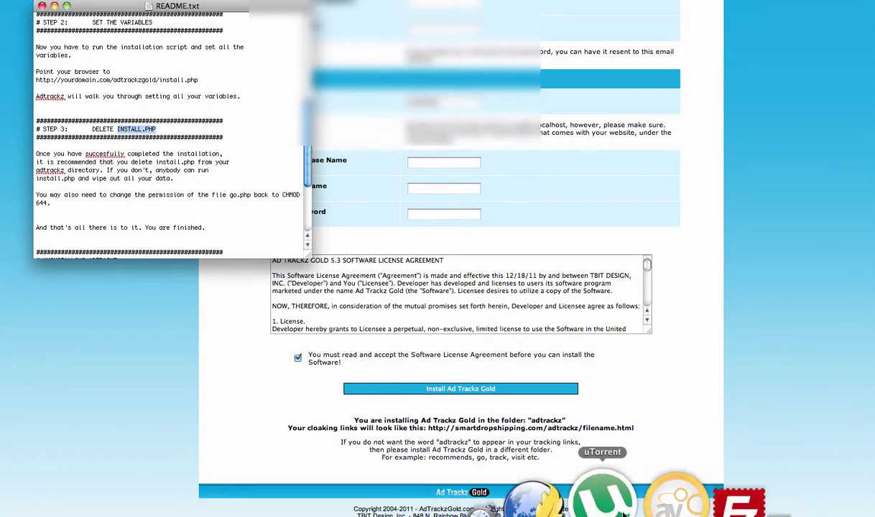
Switch to FileZilla and open the adtrackz folder inside public_html on the remote site
click(644, 495)
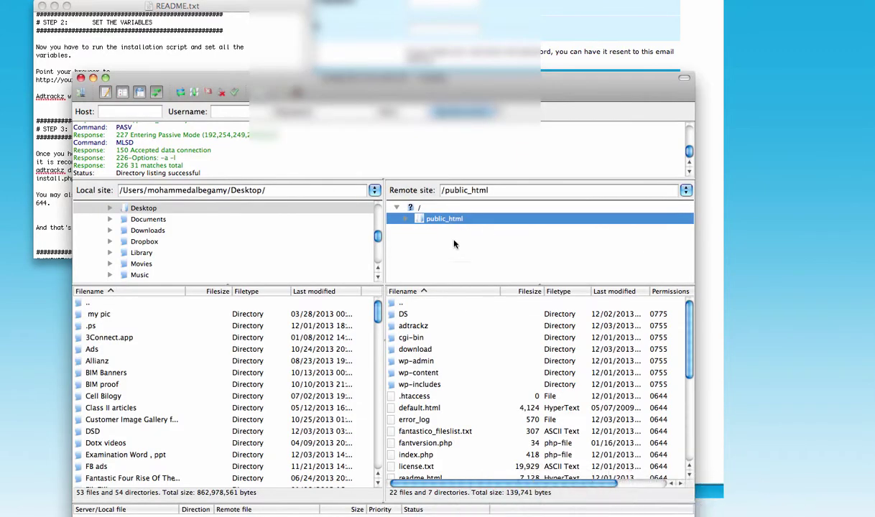
double_click(419, 327)
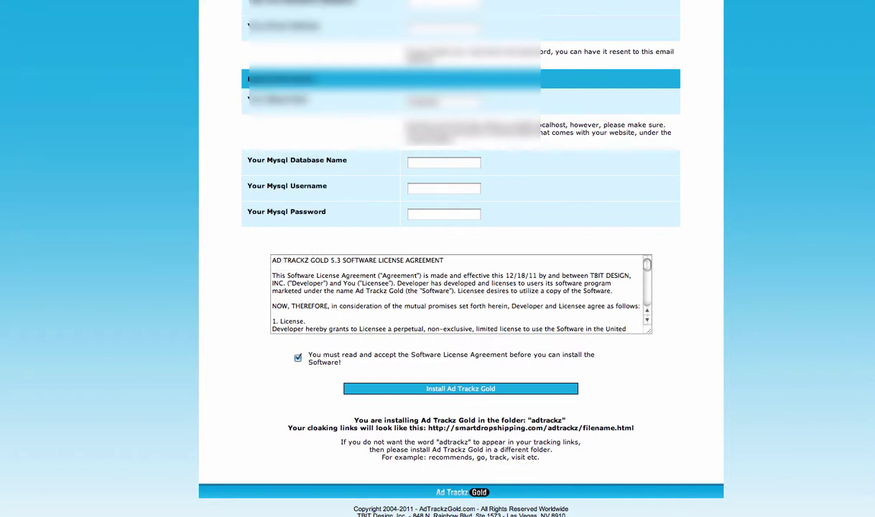
Return to the browser and log in to the Ad Trackz Gold admin area with the filled-in credentials
key(super+alt+1)
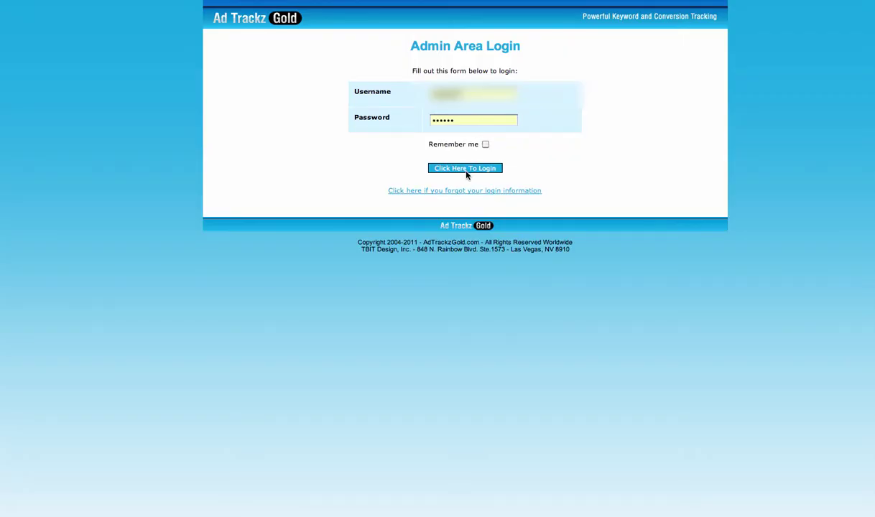
click(466, 169)
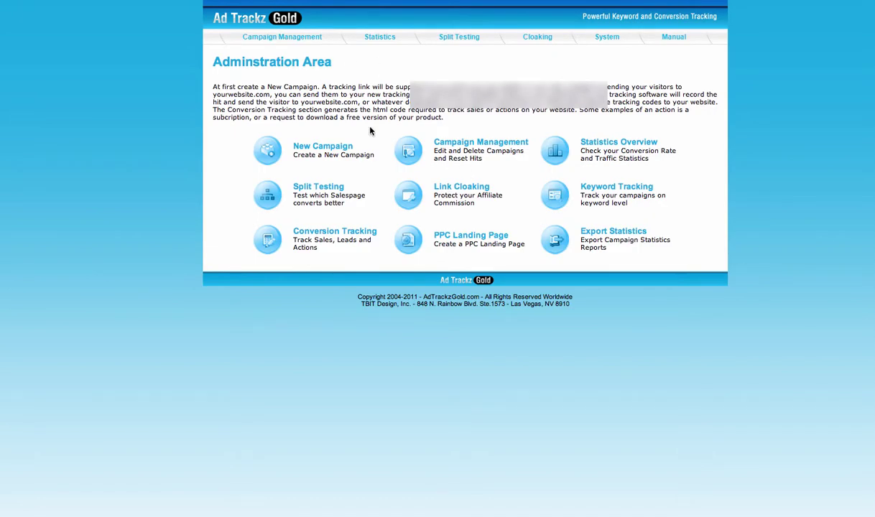
Look through the administration area's statistics and campaign options, and open the Add New Campaign form
mouse_move(379, 76)
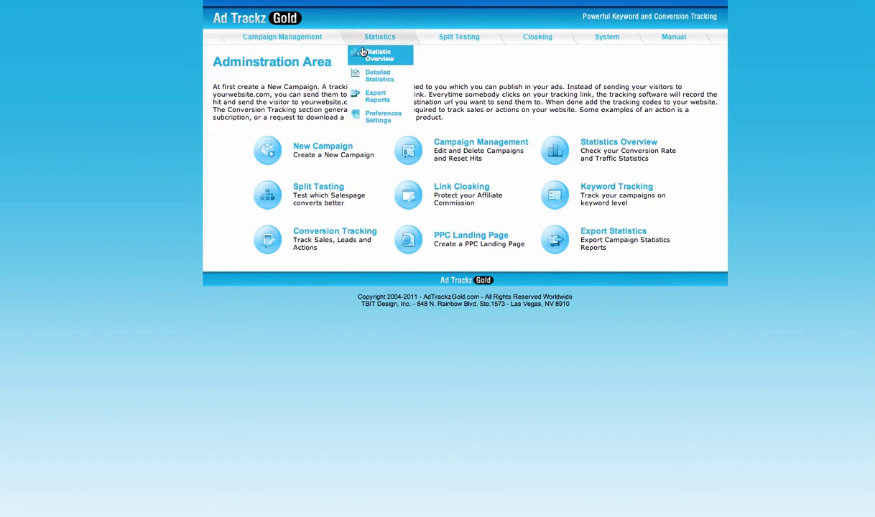
mouse_move(361, 37)
mouse_move(279, 37)
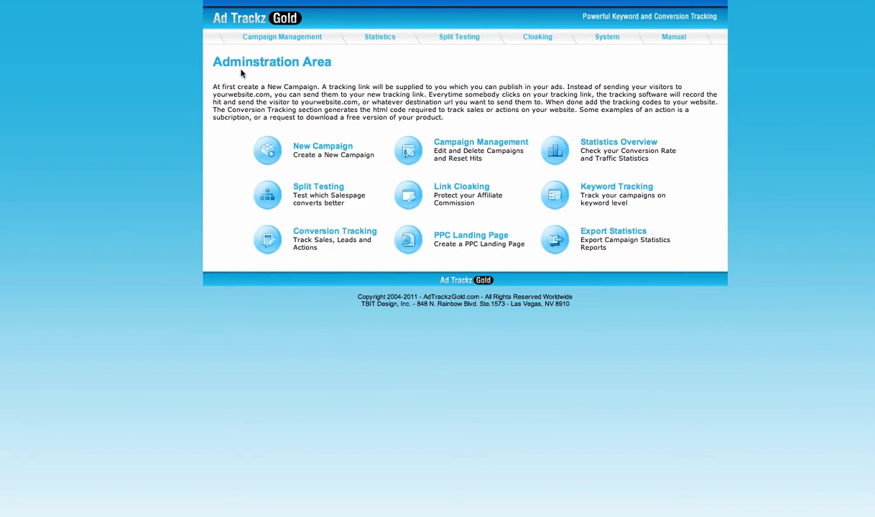
mouse_move(247, 38)
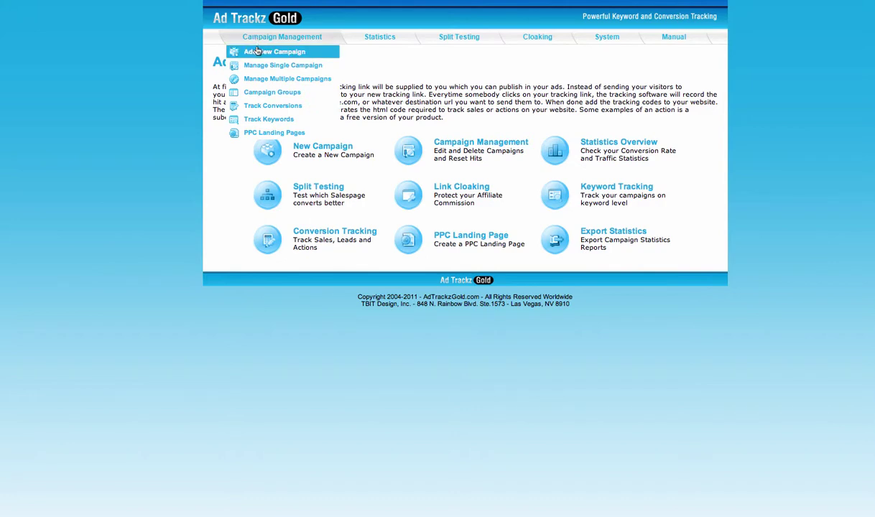
click(257, 52)
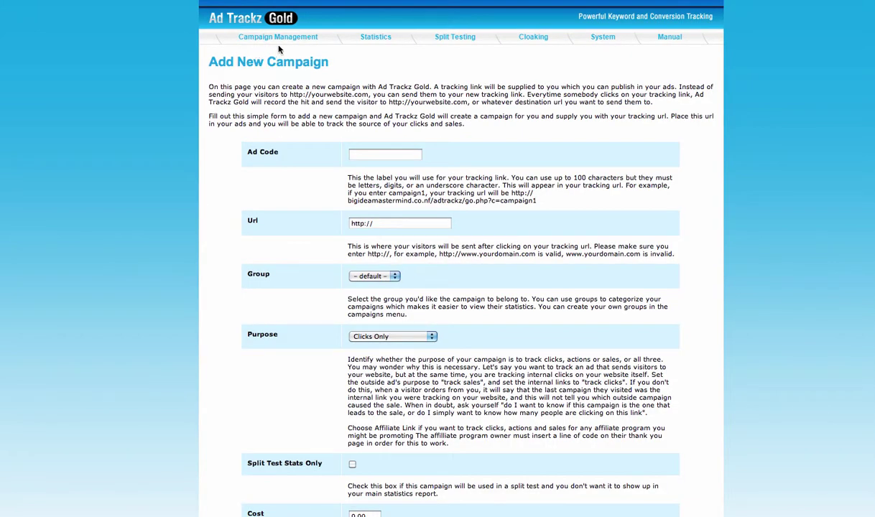
Examine the new campaign's Ad Code and Url fields and its Purpose choices, leaving Clicks Only selected
click(375, 155)
click(381, 224)
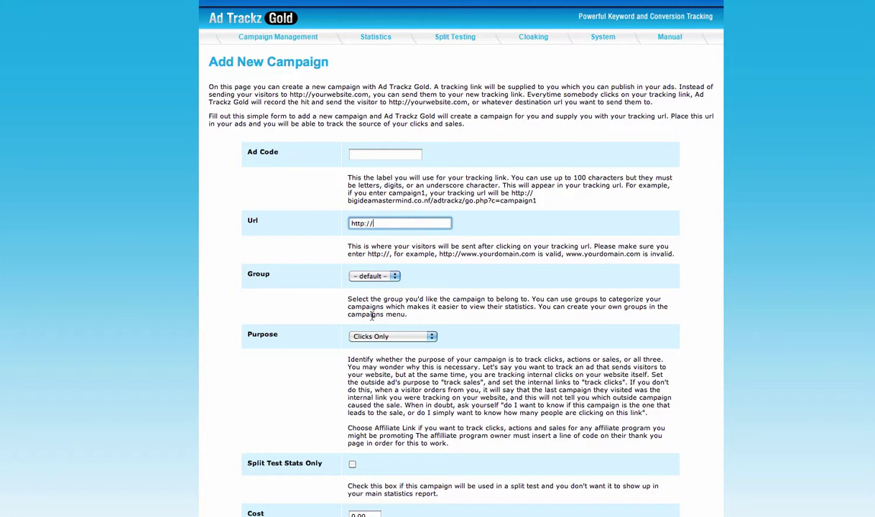
scroll(336, 356, down, 3)
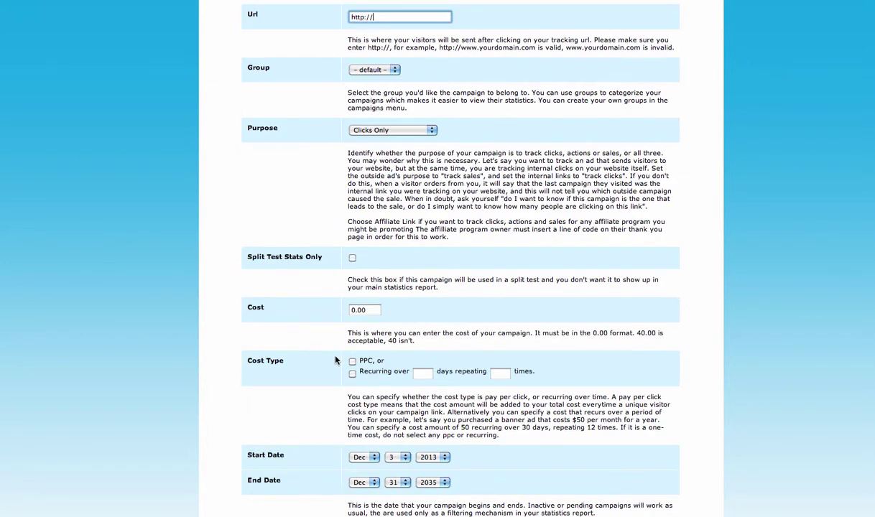
click(388, 130)
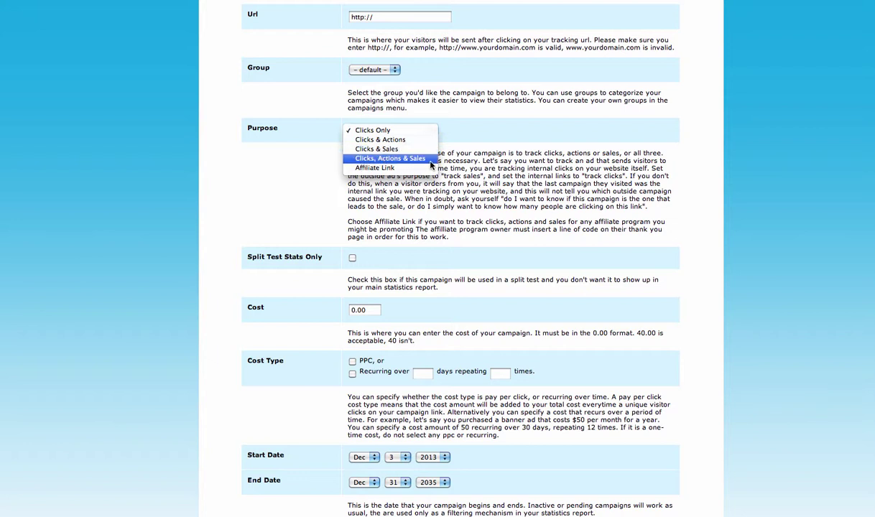
click(316, 179)
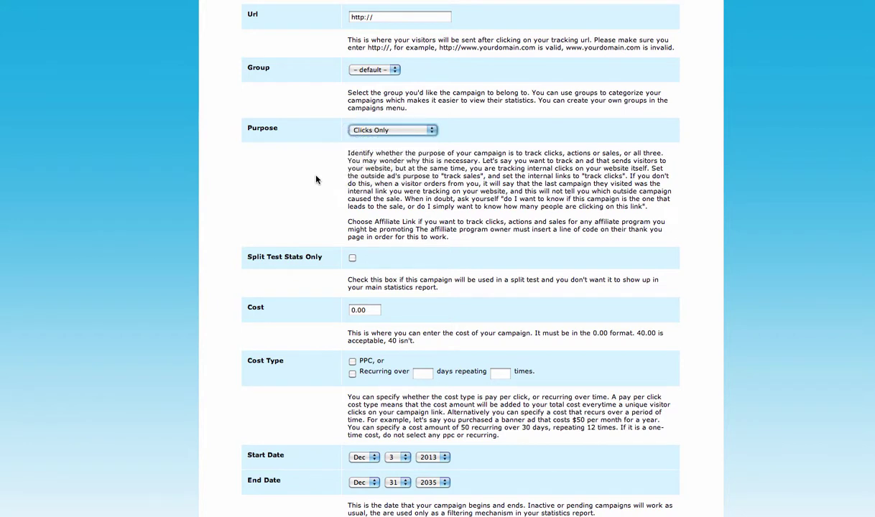
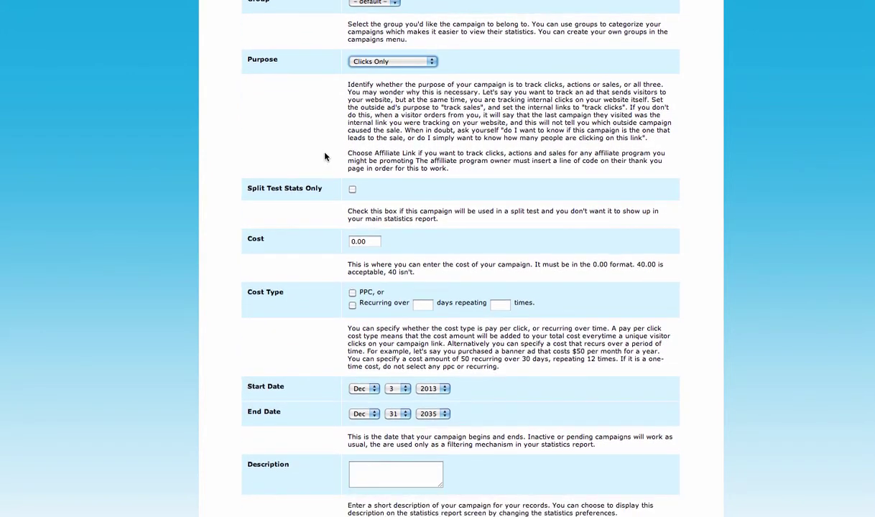
Examine the new campaign form's Cost, Cost Type, date and Description fields without submitting the form
click(350, 148)
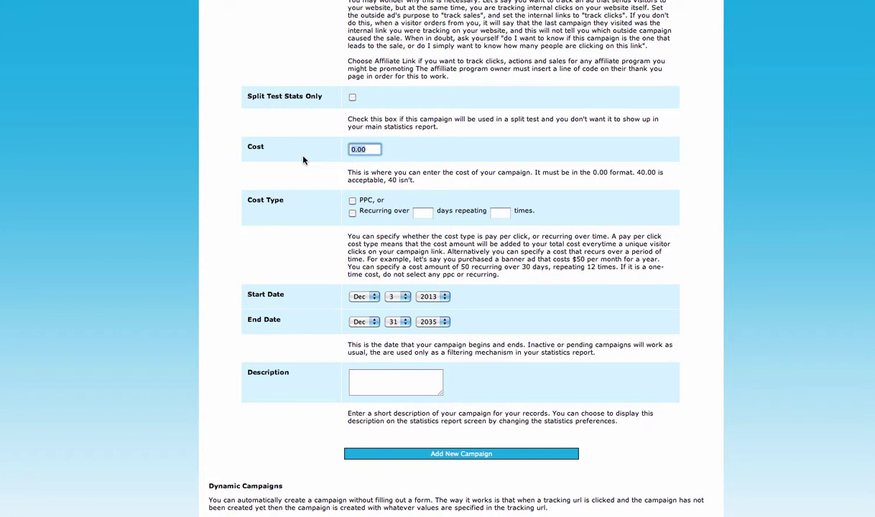
scroll(303, 160, down, 1)
click(353, 187)
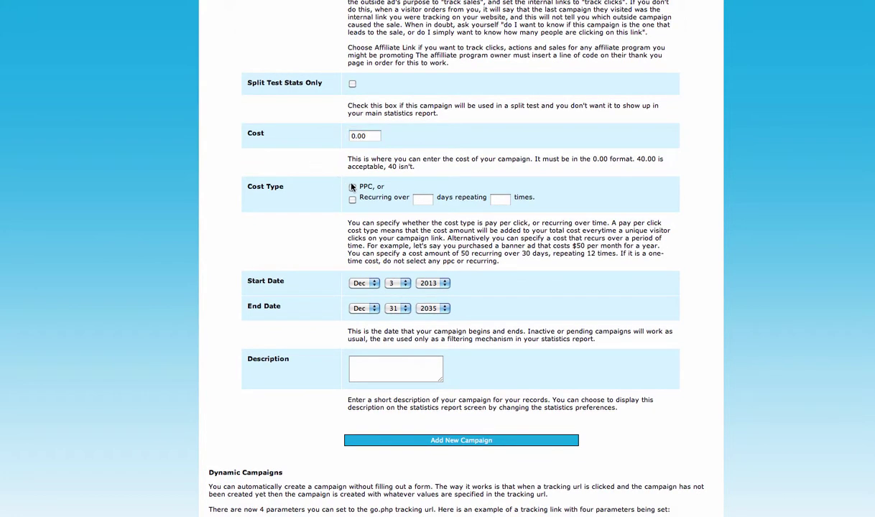
scroll(352, 188, down, 3)
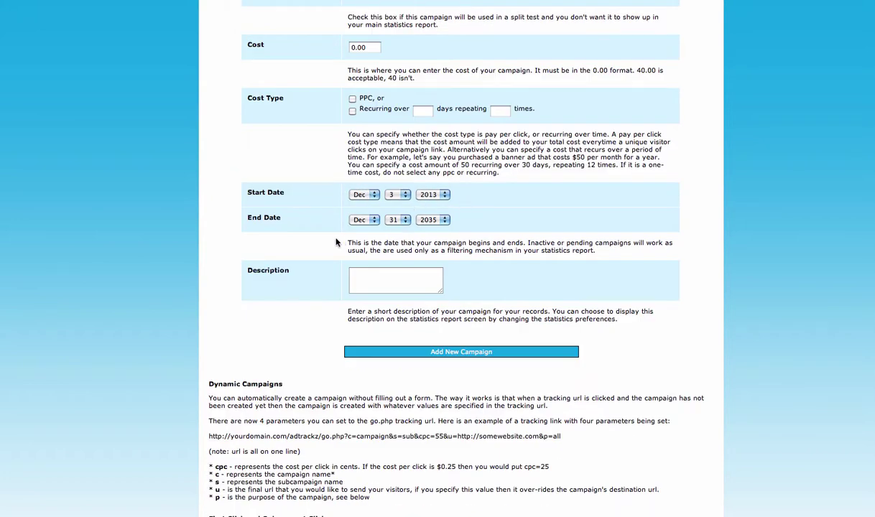
click(360, 275)
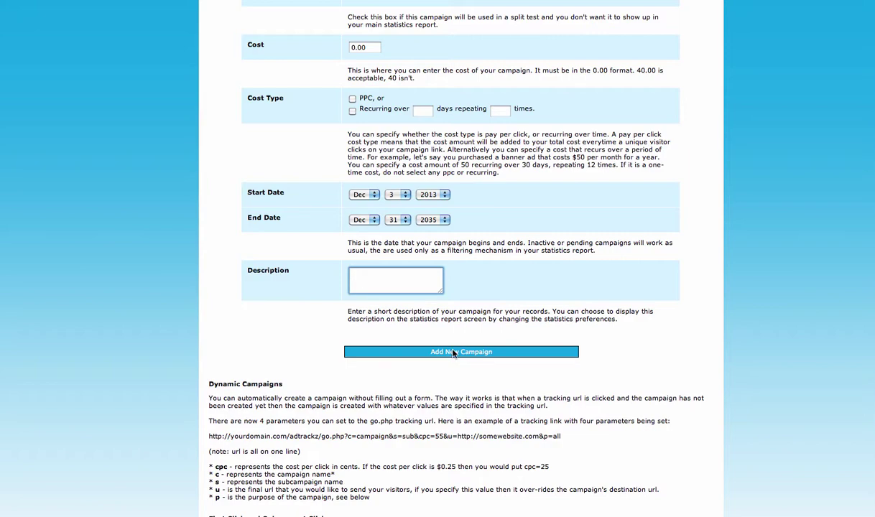
scroll(272, 323, up, 10)
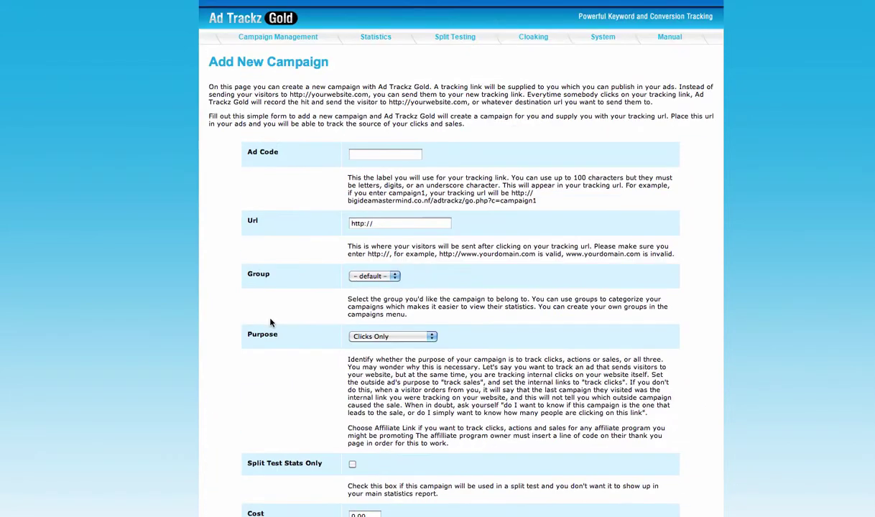
Open the Statistic Overview and examine the dsdadhitz campaign's clicks, actions, sales and cost columns with their explanations
mouse_move(385, 39)
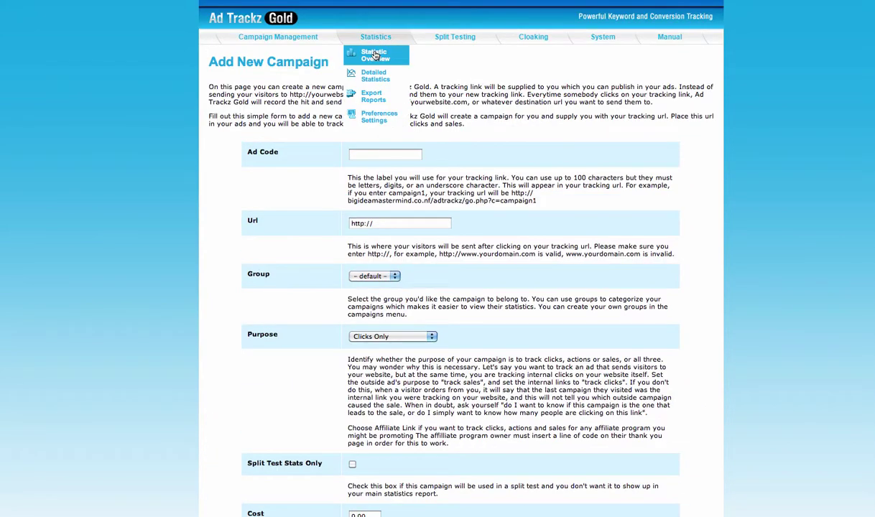
click(375, 55)
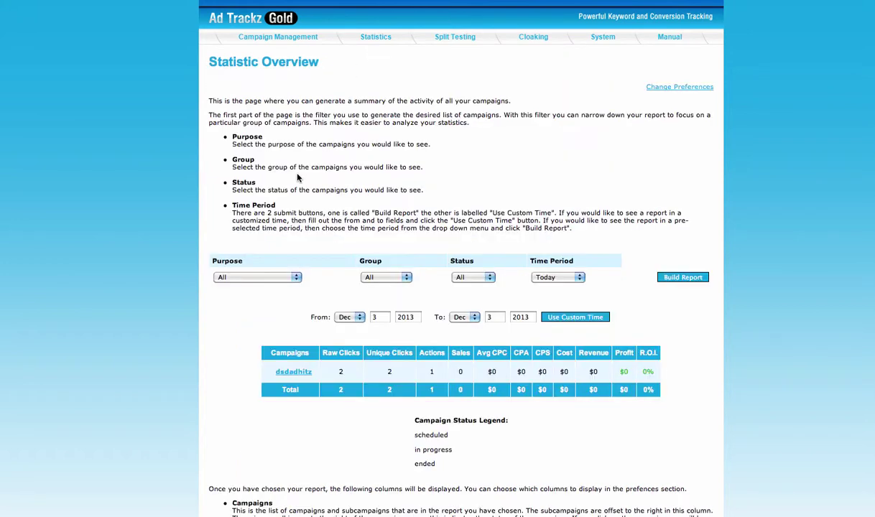
scroll(284, 196, down, 2)
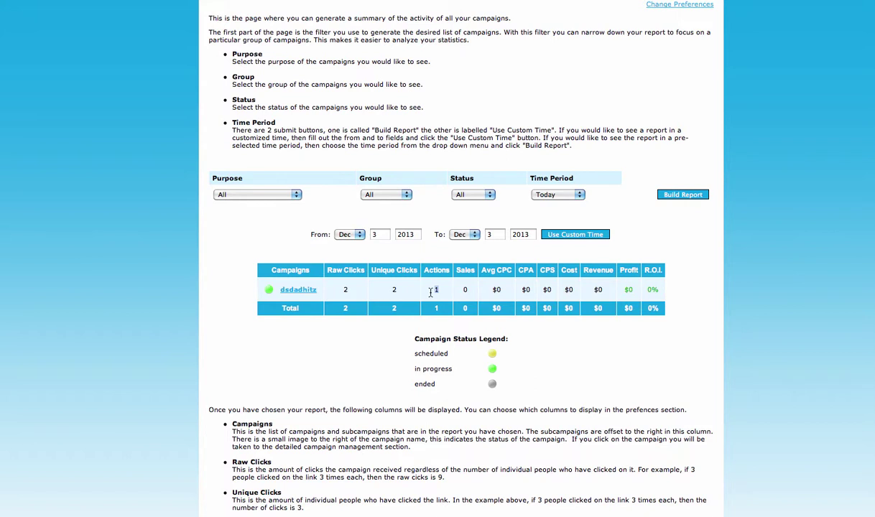
drag(465, 289, 509, 289)
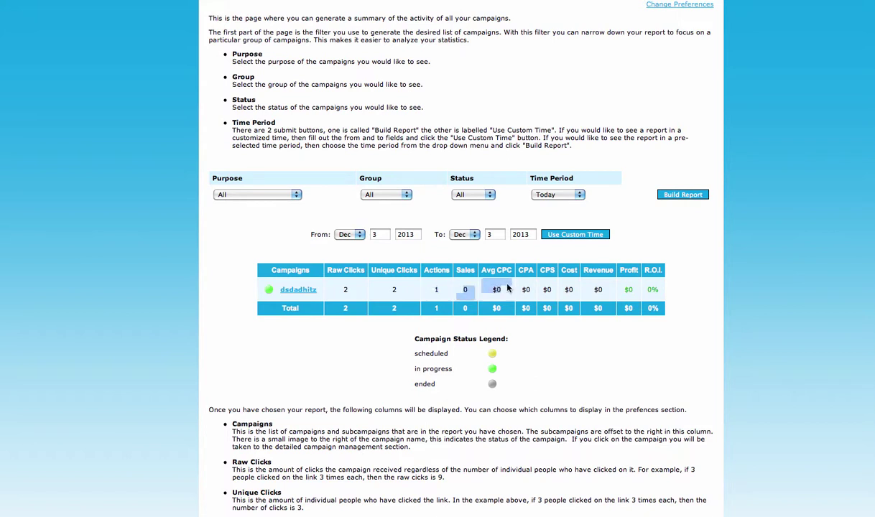
click(574, 336)
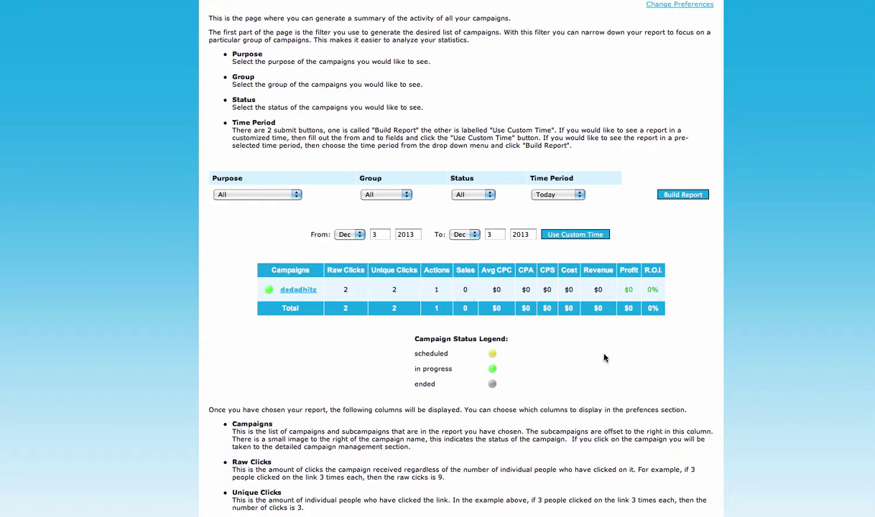
scroll(324, 264, down, 3)
scroll(291, 293, down, 5)
scroll(203, 347, up, 6)
scroll(204, 347, up, 4)
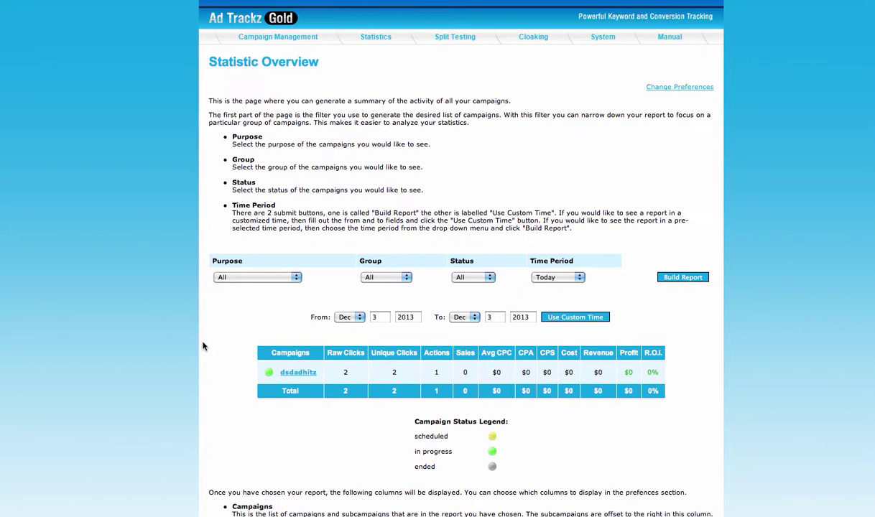
Open the summary for the dsdadhitz campaign and view its Campaign Information section
mouse_move(401, 47)
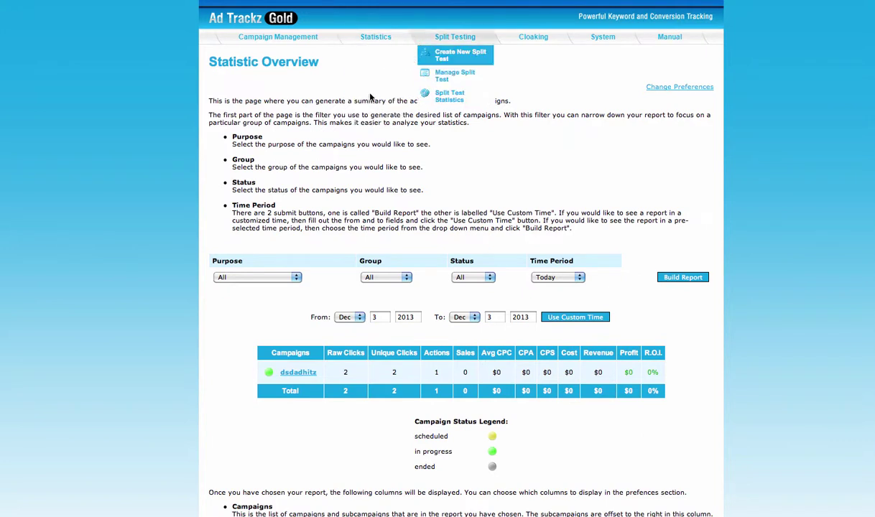
click(300, 373)
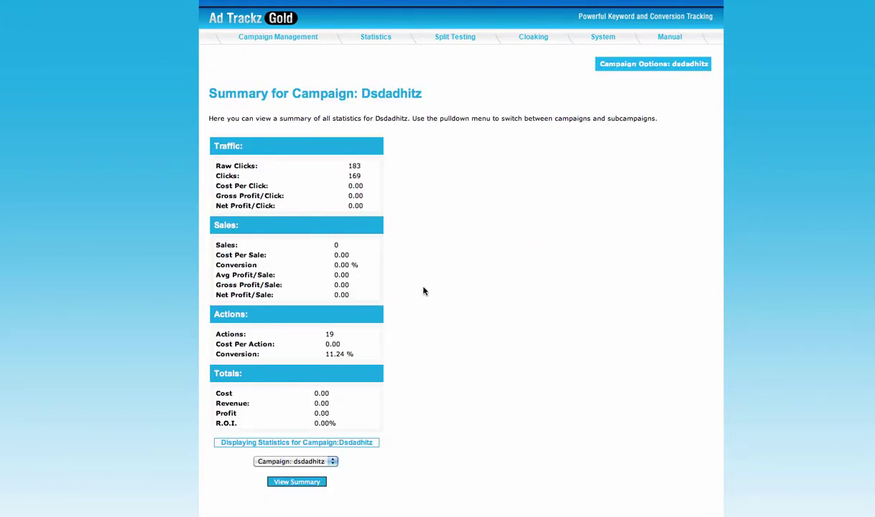
scroll(424, 291, down, 5)
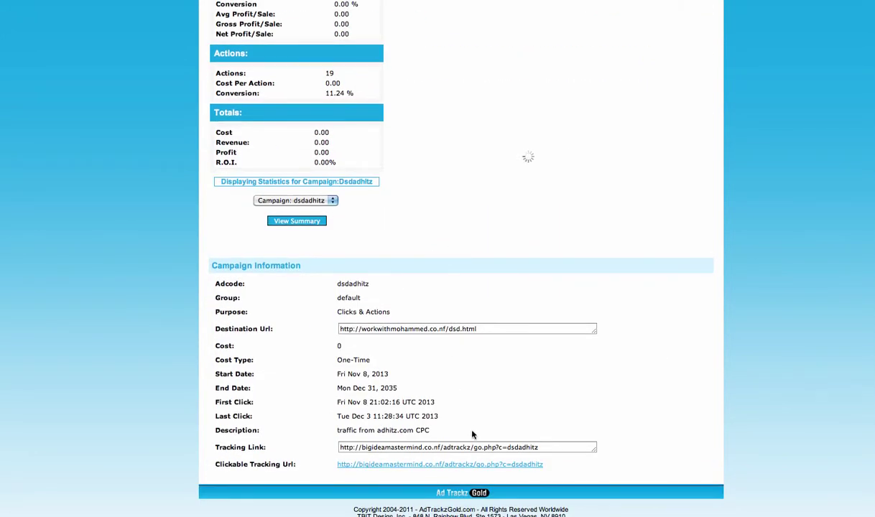
Copy the dsdadhitz campaign's full tracking link, ending in adtrackz/go.php?c=dsdadhitz
click(537, 449)
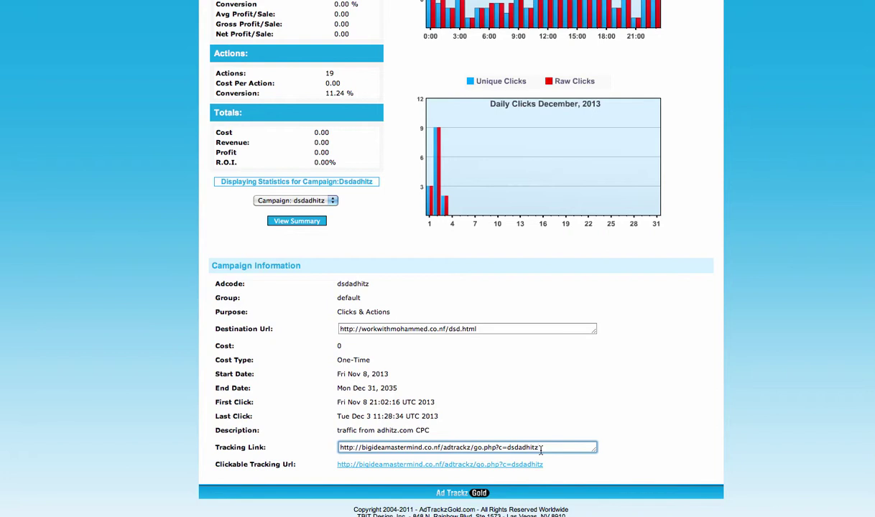
mouse_move(706, 511)
drag(339, 447, 468, 449)
click(544, 449)
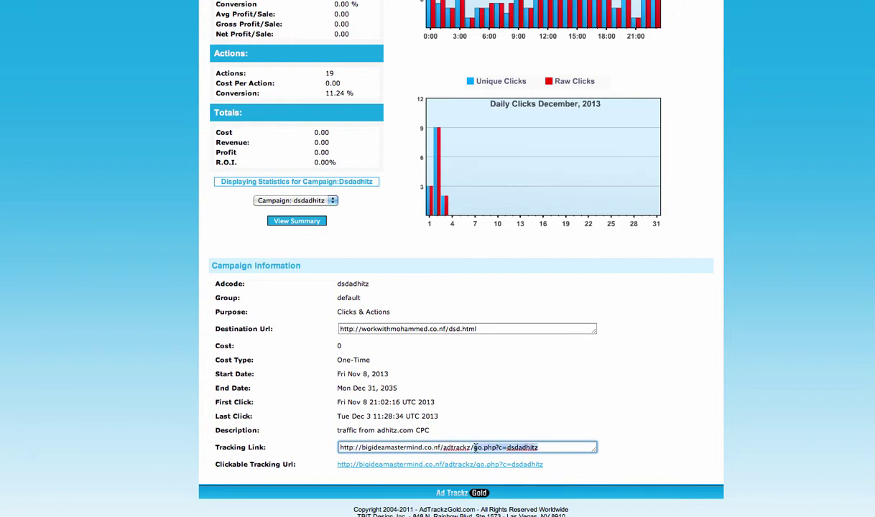
click(530, 447)
drag(539, 448, 473, 449)
key(super+a)
key(super+c)
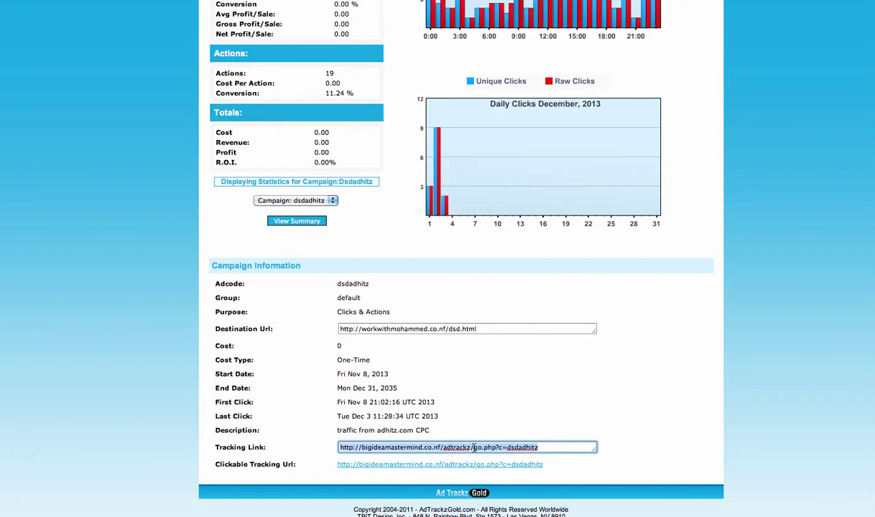
Open the form for adding a new cloak
scroll(456, 261, up, 5)
mouse_move(522, 48)
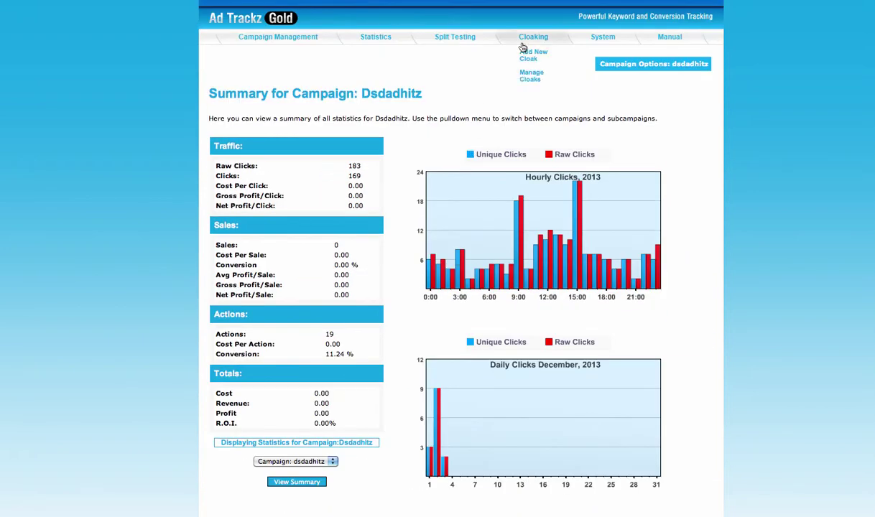
mouse_move(465, 45)
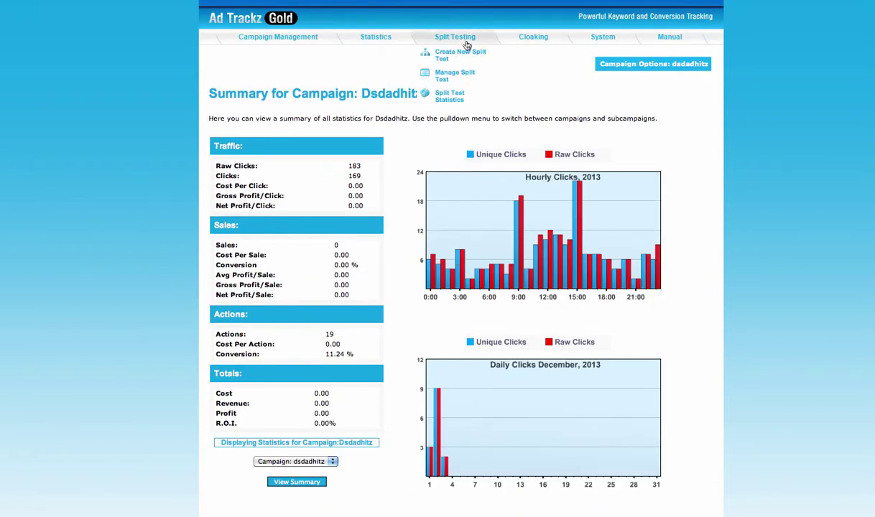
mouse_move(493, 38)
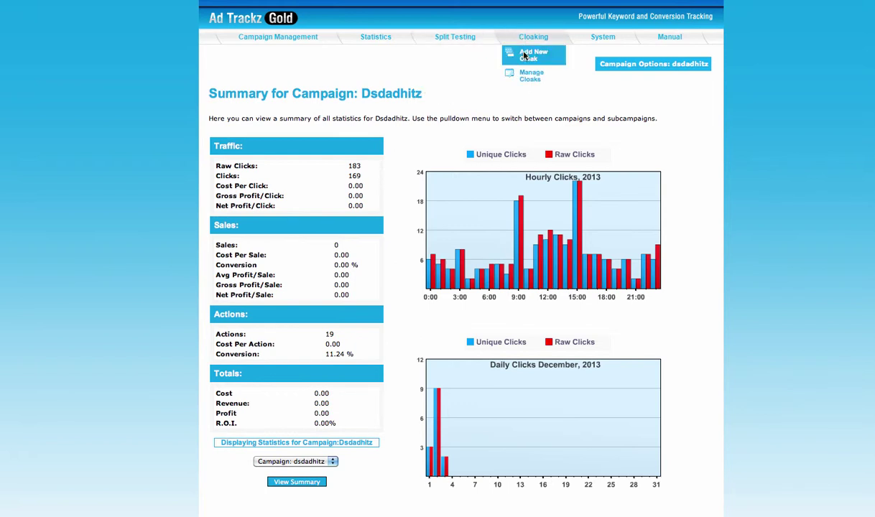
click(525, 55)
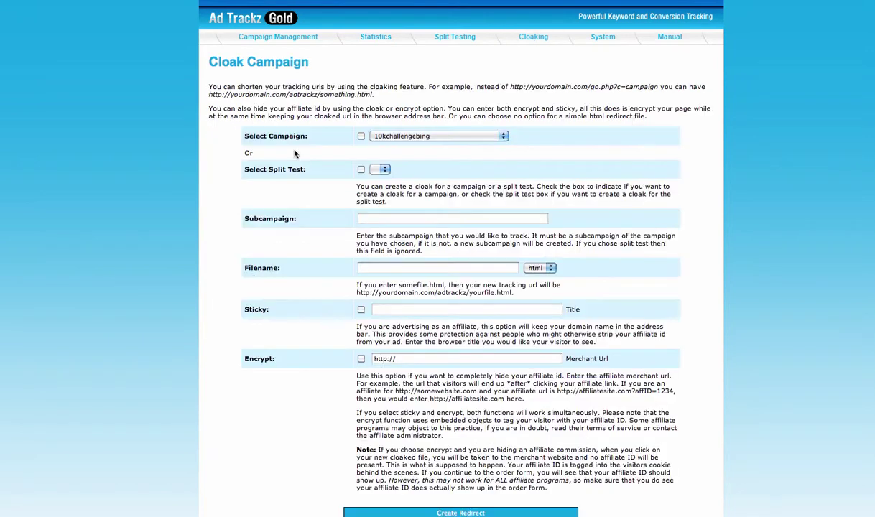
Enable cloaking for a campaign and review the campaign choices, keeping 10kchallengebing selected
click(362, 135)
click(397, 135)
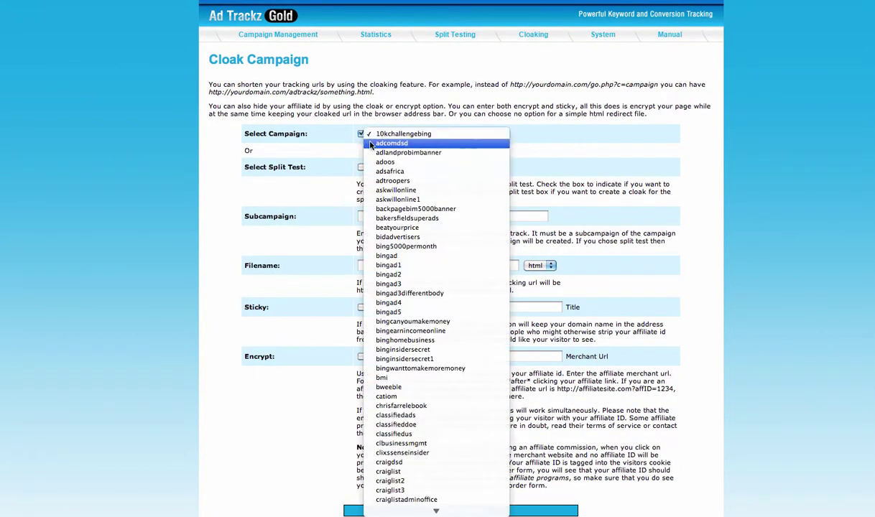
click(352, 151)
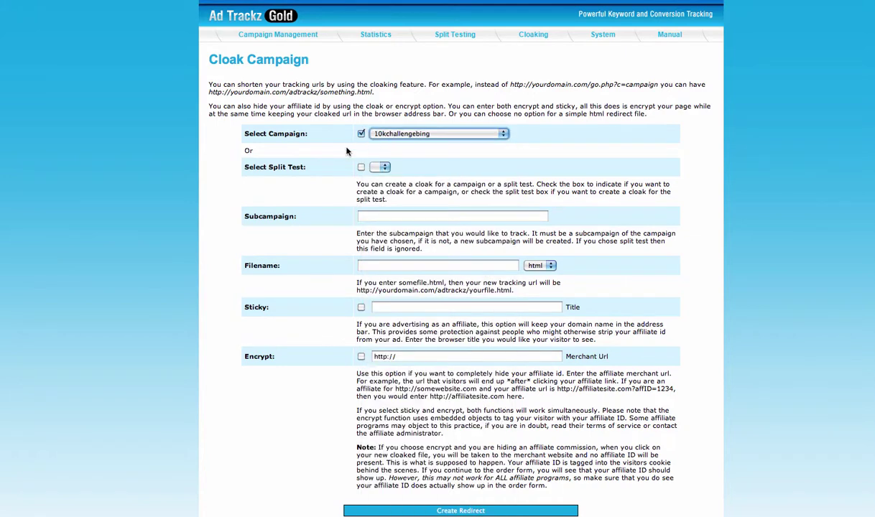
click(391, 135)
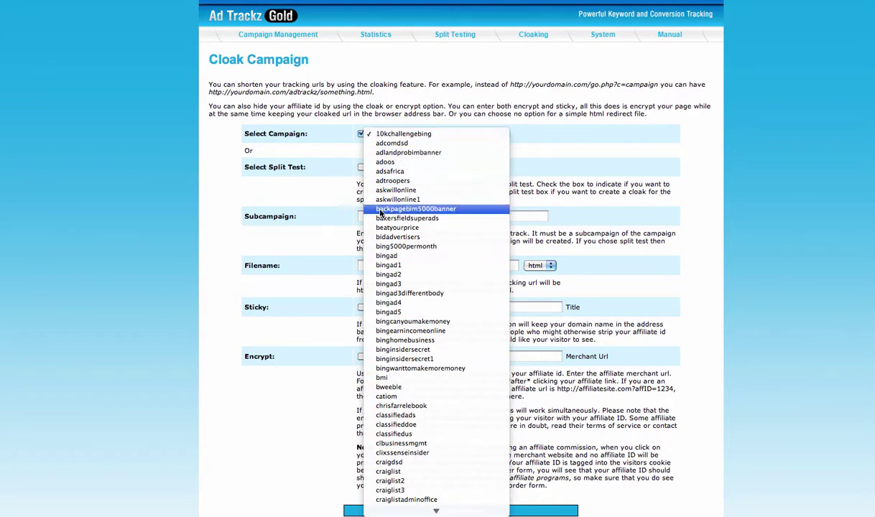
click(413, 140)
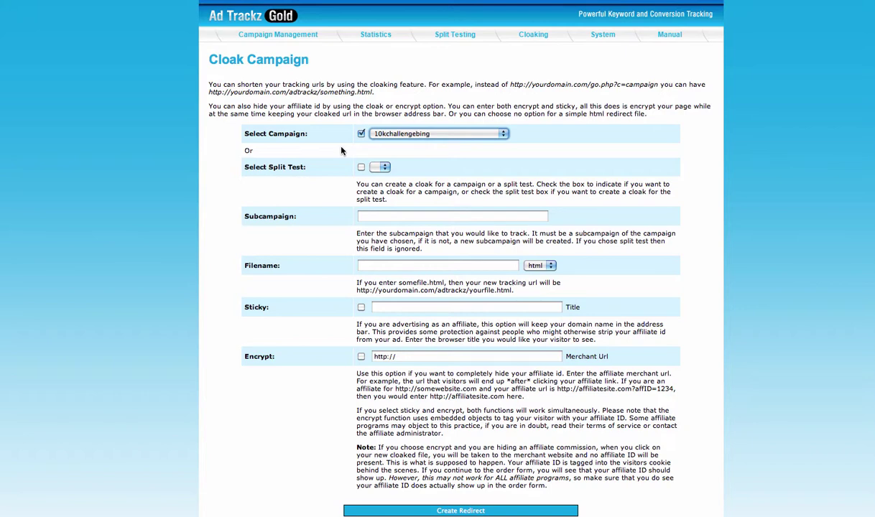
Examine the Filename field and the example tracking URL beneath it
scroll(341, 151, down, 2)
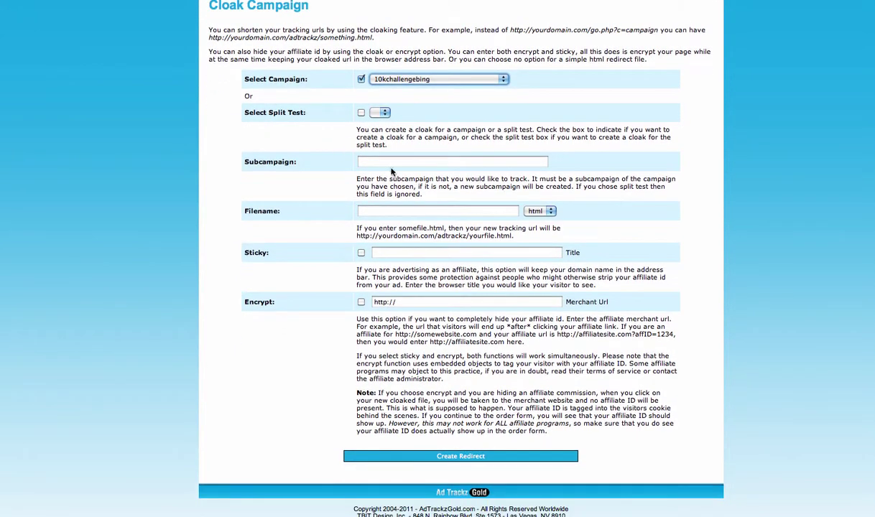
click(414, 211)
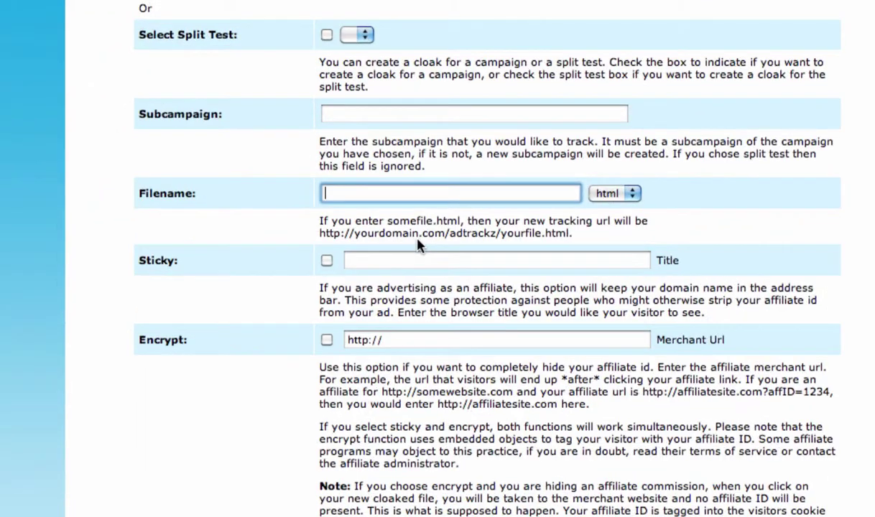
drag(318, 233, 512, 224)
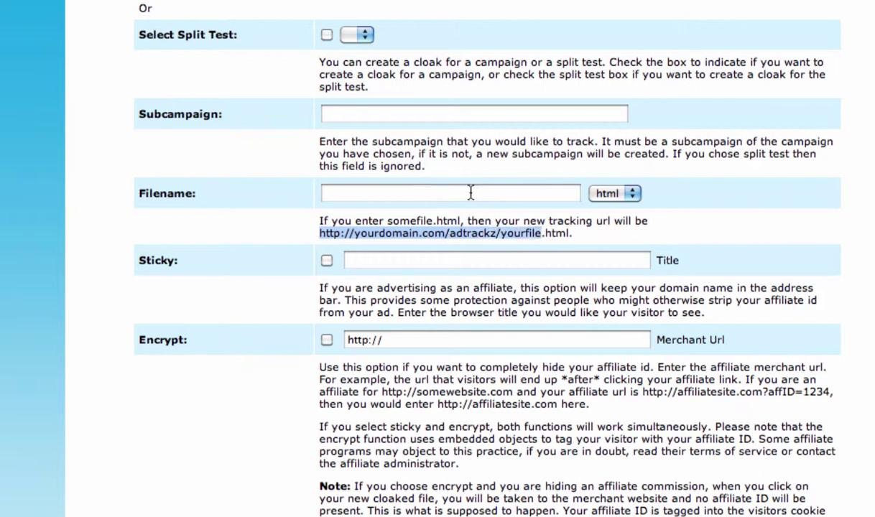
click(358, 237)
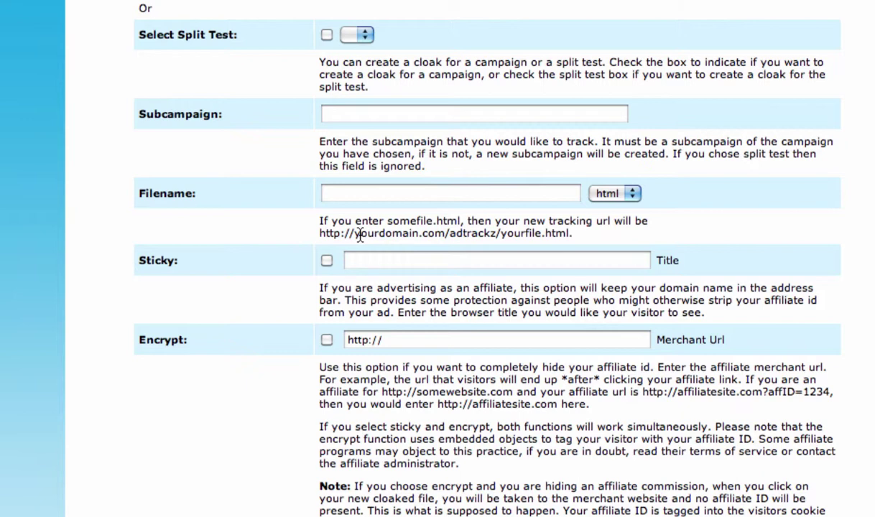
drag(357, 237, 588, 237)
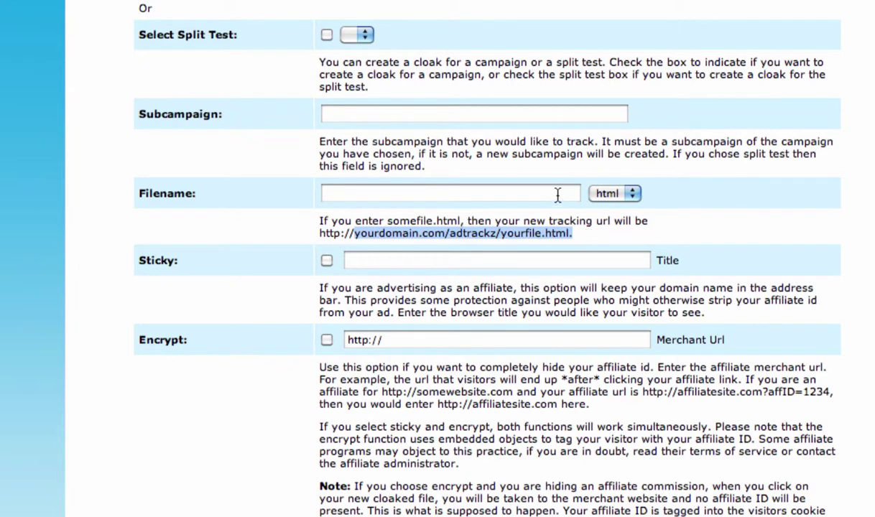
Enable the Sticky option for the cloak and make its title ready for entry
click(327, 262)
click(408, 256)
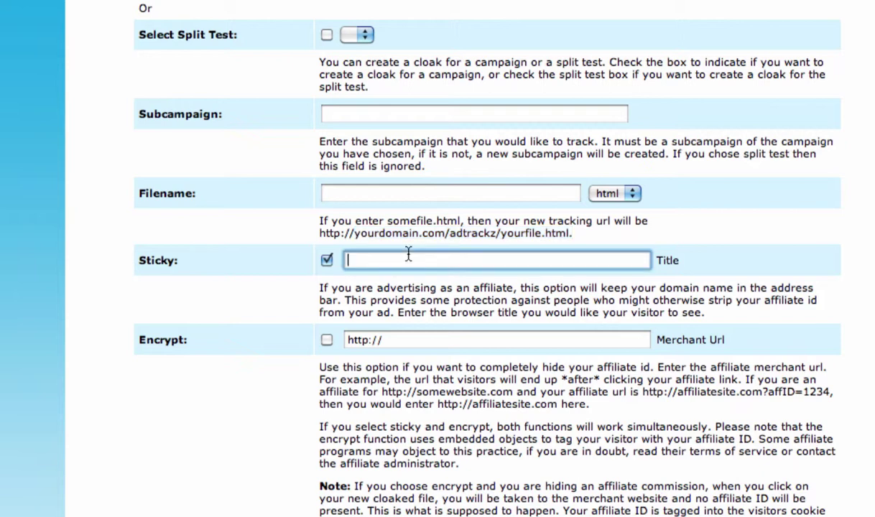
click(372, 193)
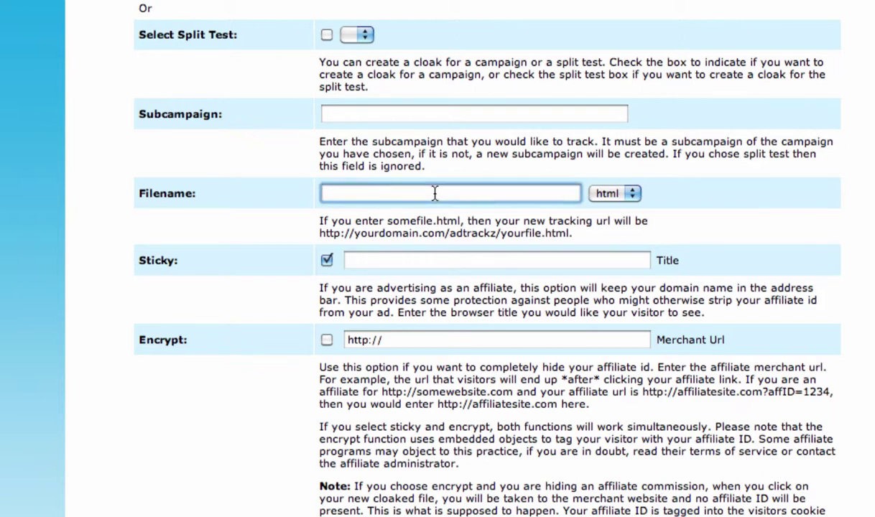
key(super+v)
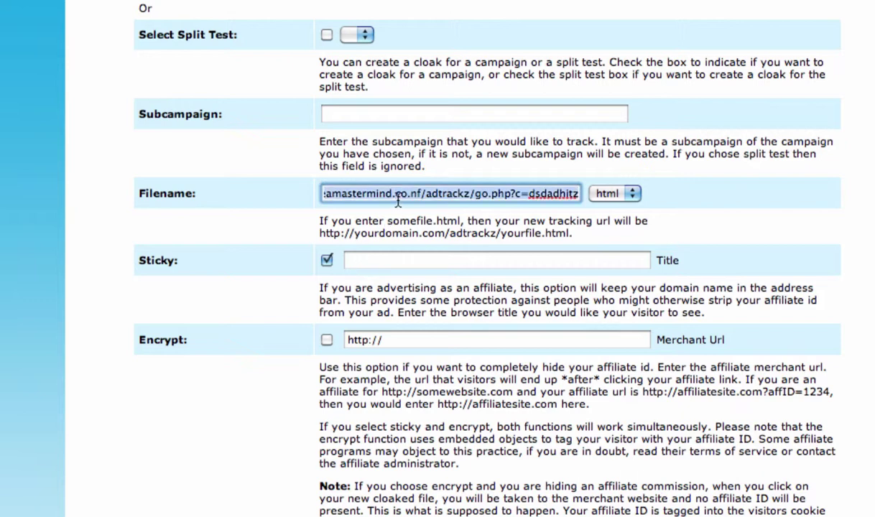
key(super+z)
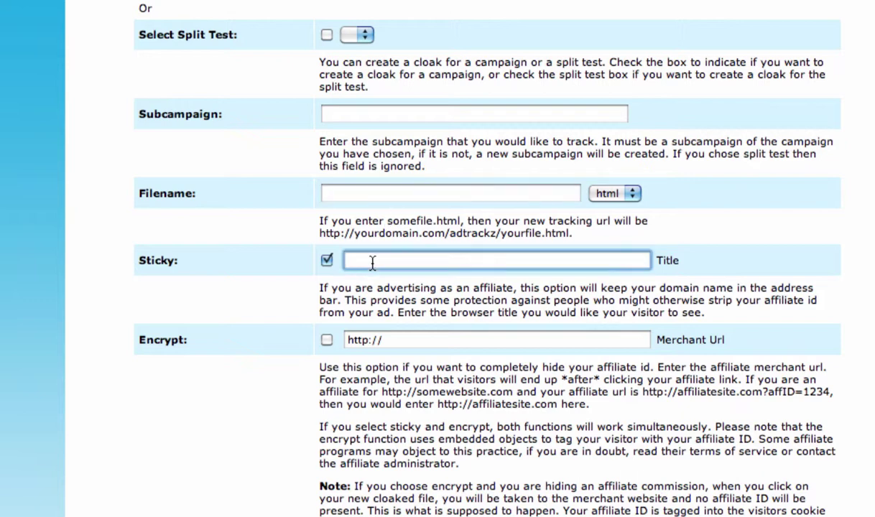
key(super+v)
drag(352, 260, 624, 260)
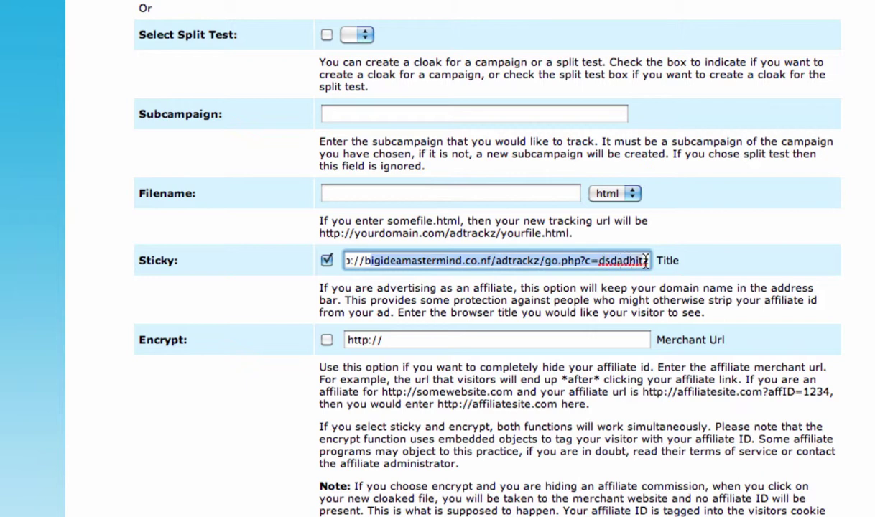
click(440, 189)
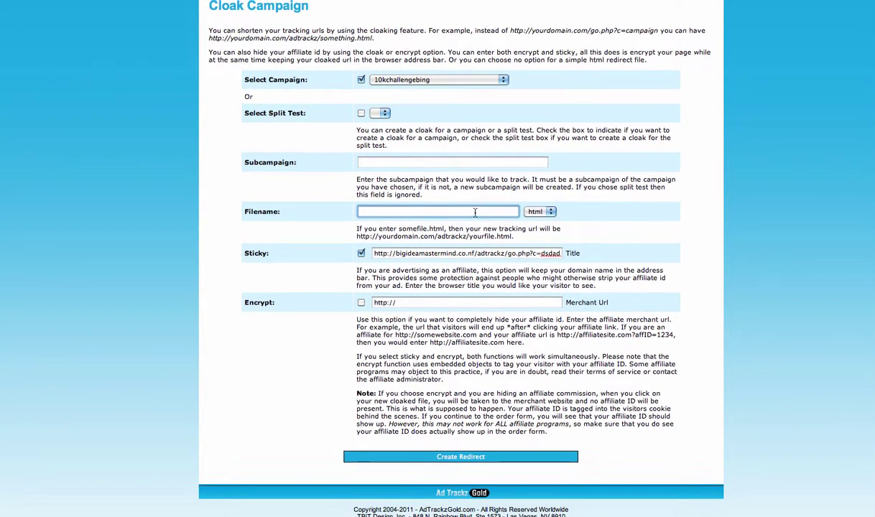
scroll(475, 215, up, 2)
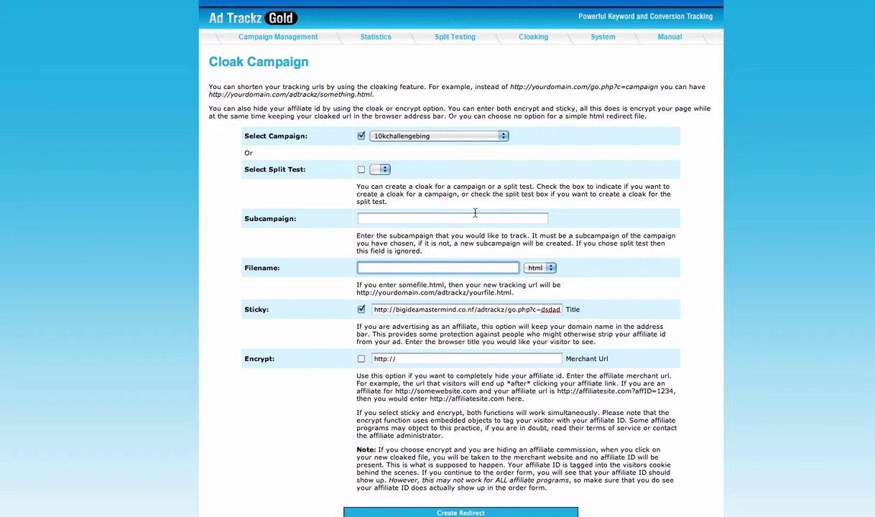